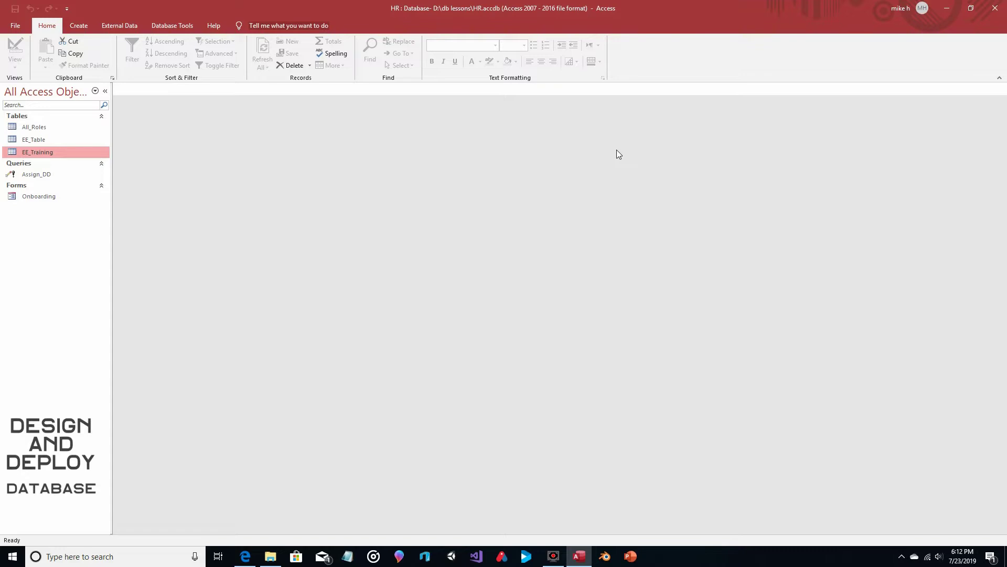
Step: Add a Short Text field named Completed_Yet after Update_Rec in the design of the EE_Training table
{"action": "right_click", "coordinate": [75, 152]}
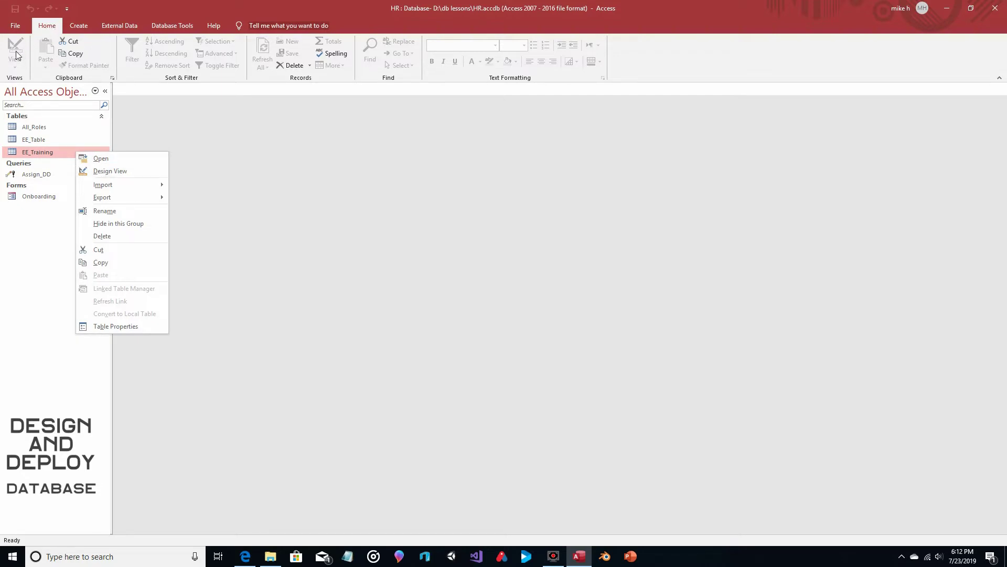
{"action": "left_click", "coordinate": [144, 171]}
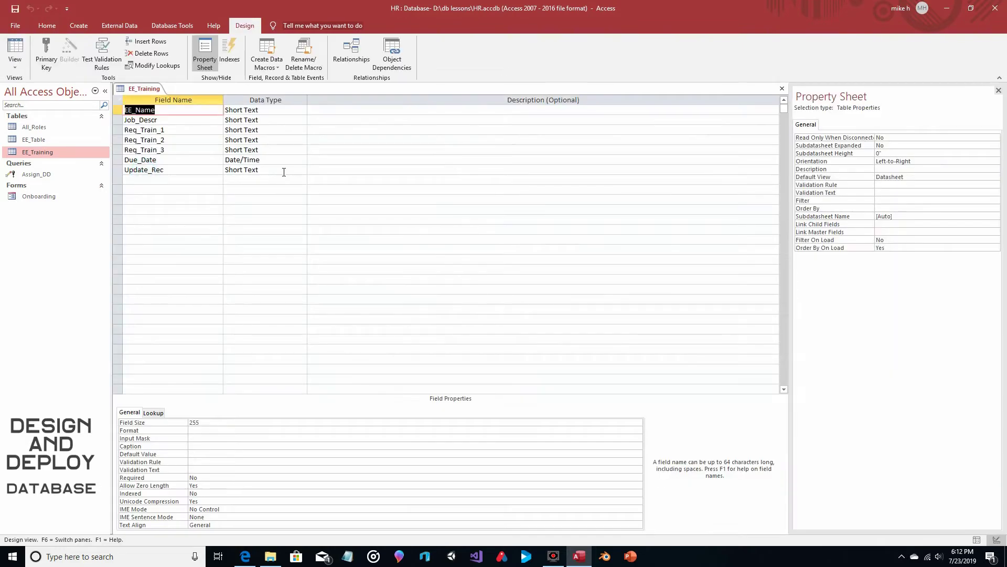
{"action": "left_click", "coordinate": [195, 180]}
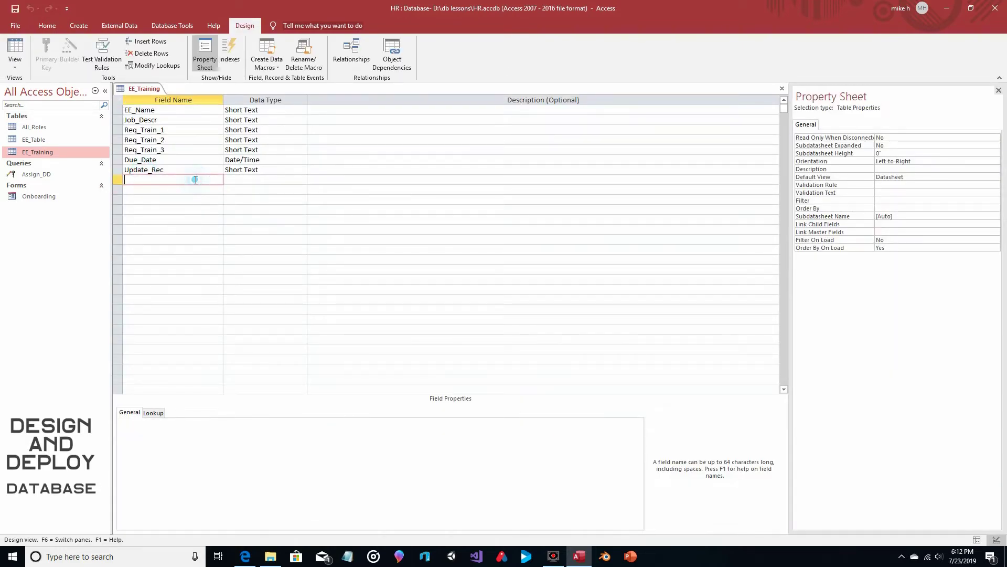
{"action": "type", "text": "Completed_Yet"}
{"action": "left_click", "coordinate": [286, 180]}
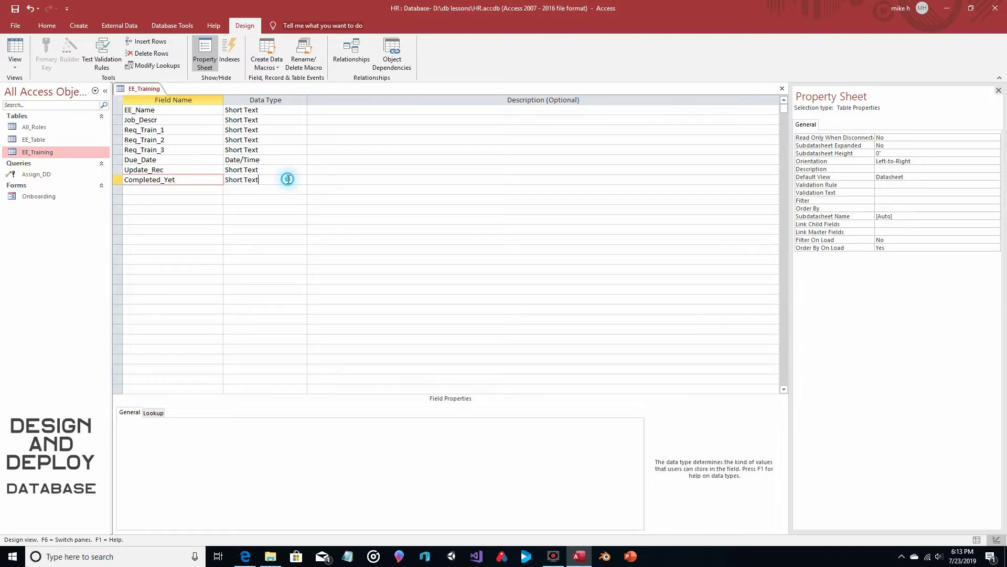
{"action": "left_click", "coordinate": [302, 179]}
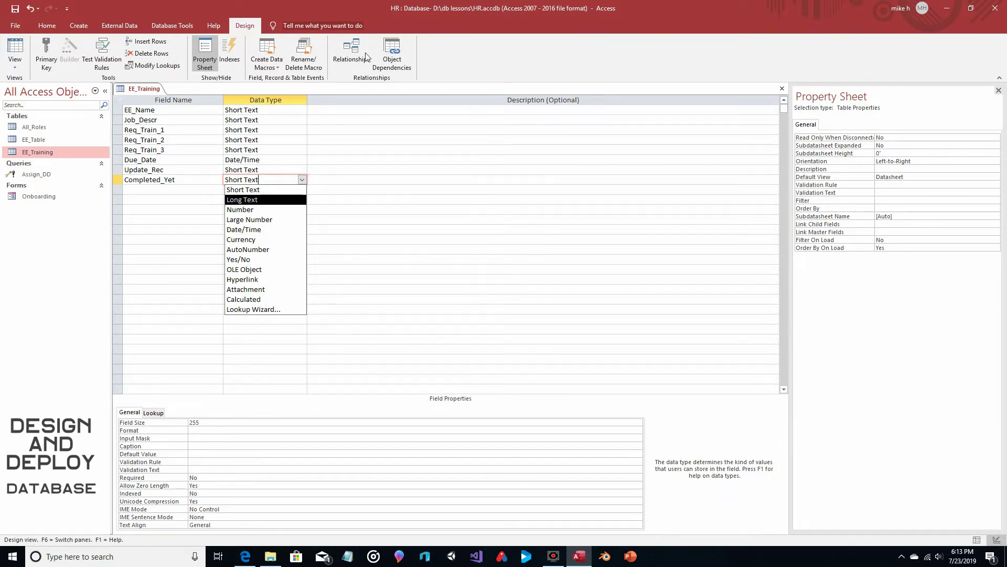
{"action": "left_click", "coordinate": [252, 190]}
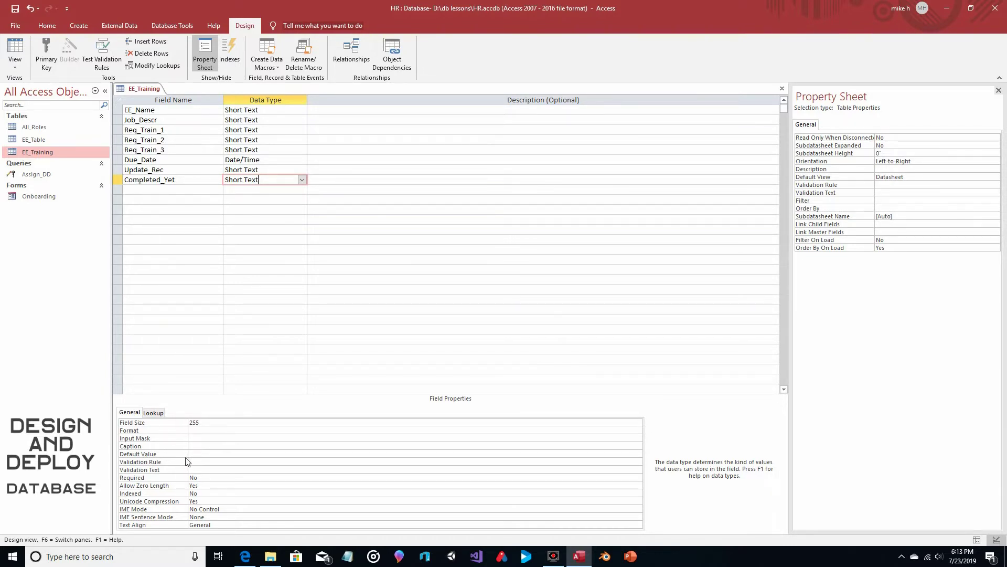
Step: Set the default value of Completed_Yet to "N", then close the EE_Training design and save its changes
{"action": "left_click", "coordinate": [205, 454]}
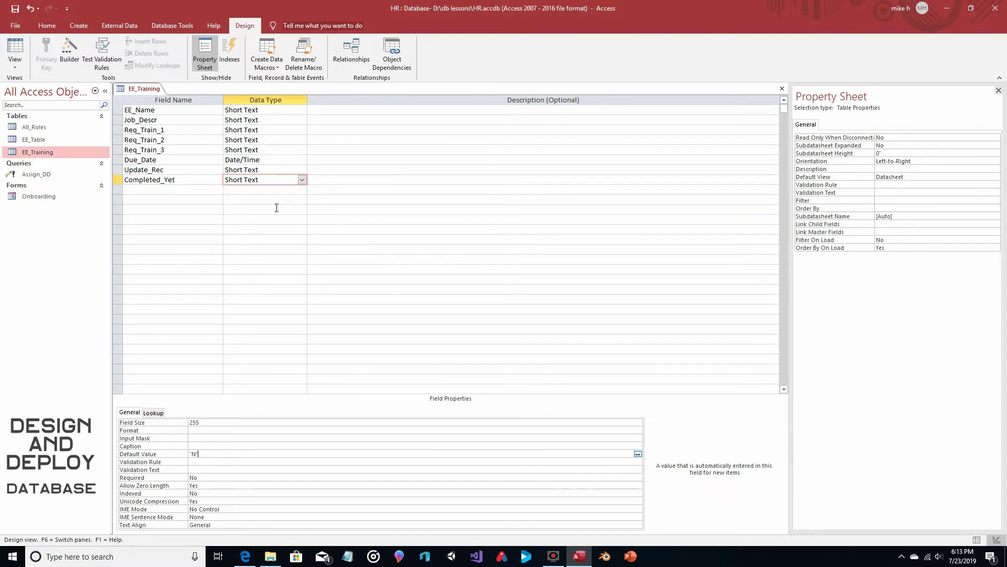
{"action": "left_click", "coordinate": [271, 190]}
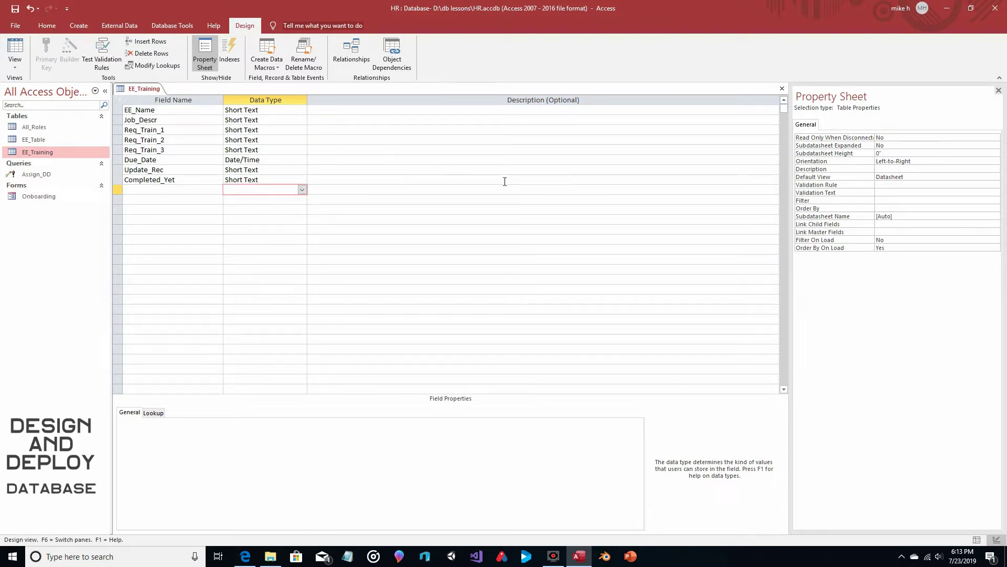
{"action": "left_click", "coordinate": [781, 88]}
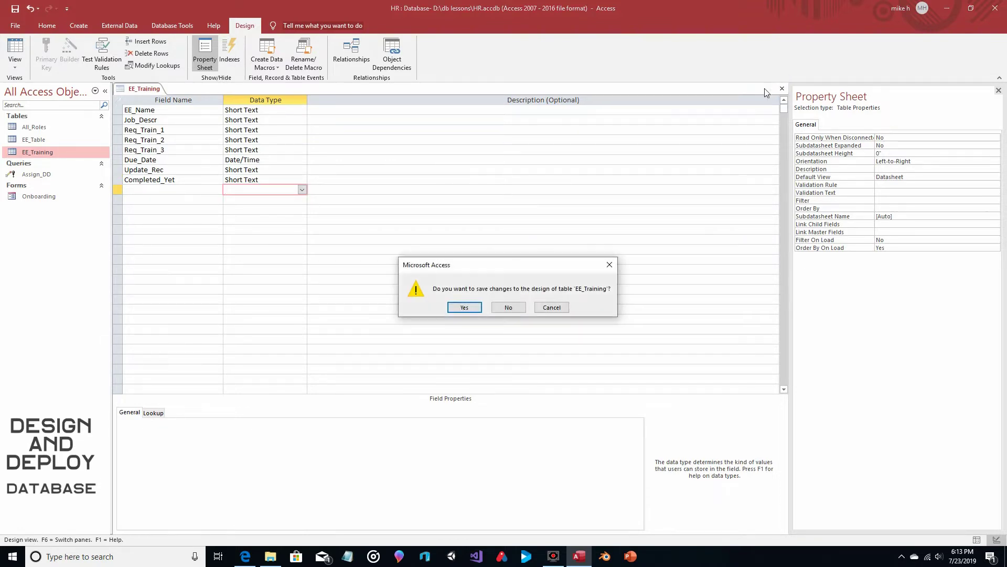
{"action": "left_click", "coordinate": [464, 308]}
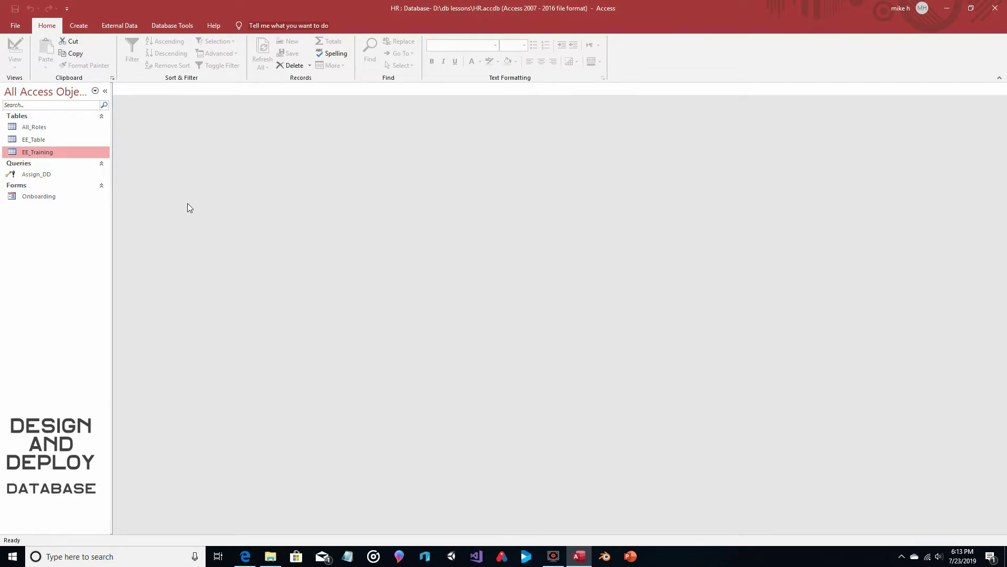
Step: Create a new query in Design view from the EE_Training table and enlarge its field list to show all fields
{"action": "left_click", "coordinate": [79, 25]}
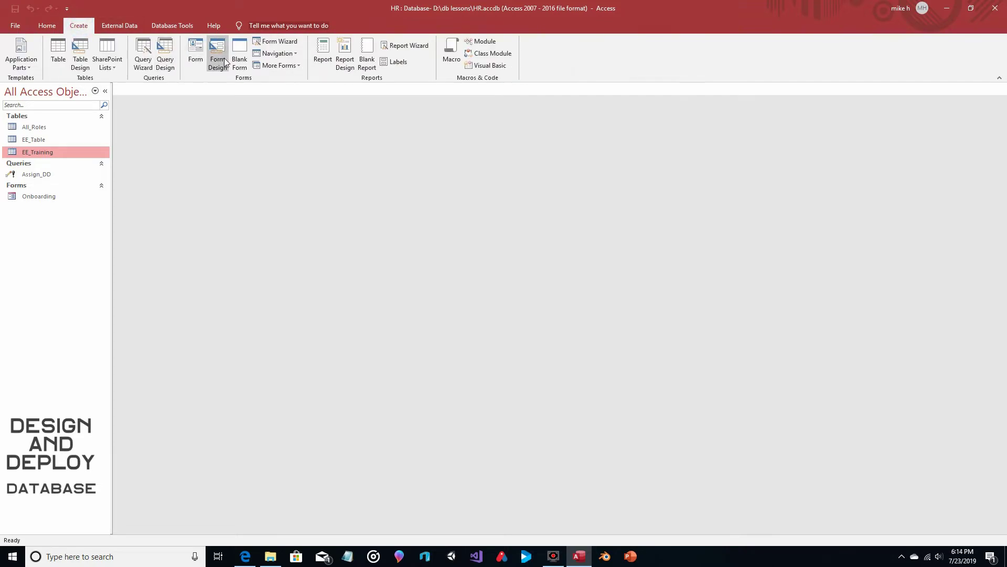
{"action": "left_click", "coordinate": [164, 55]}
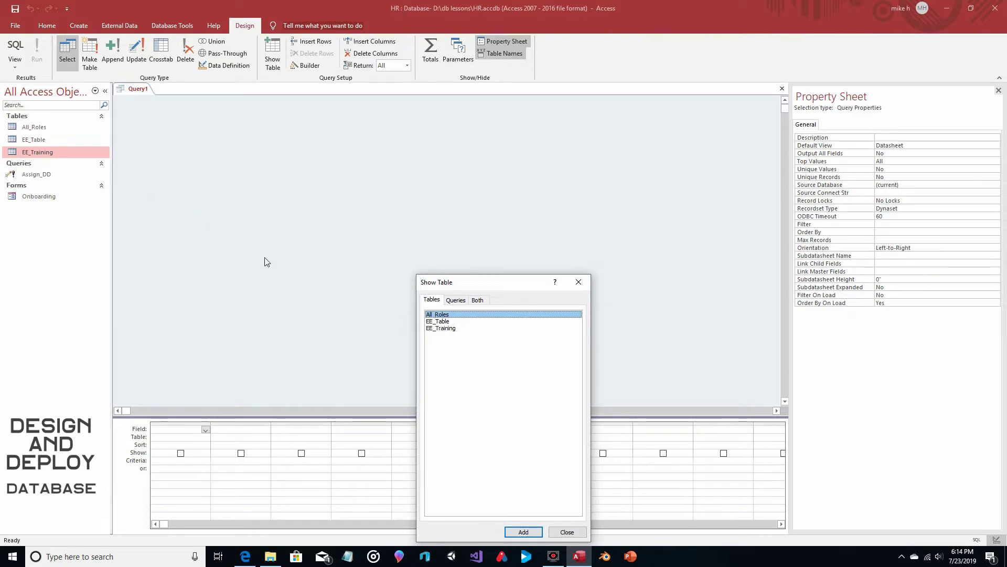
{"action": "double_click", "coordinate": [443, 328]}
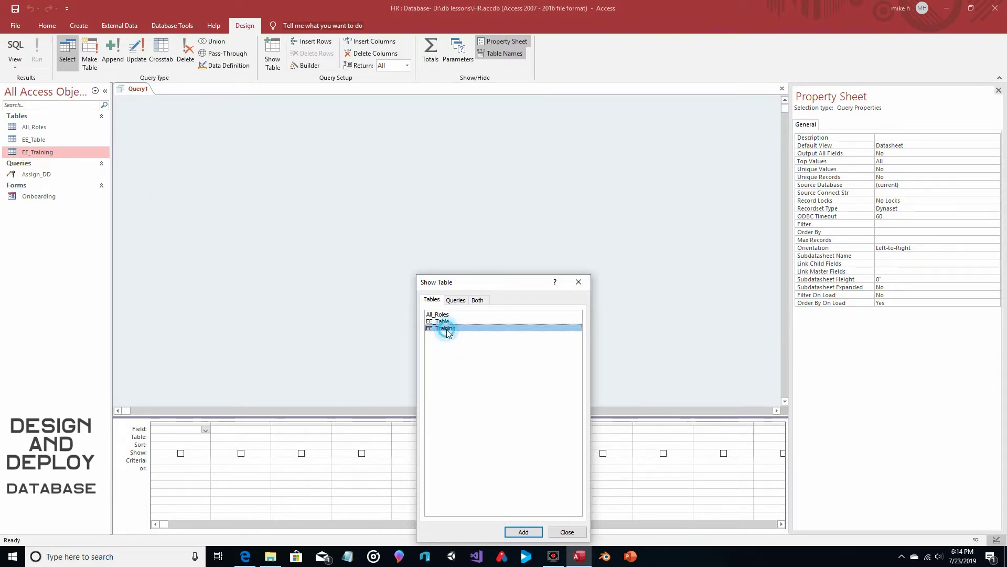
{"action": "left_click", "coordinate": [578, 282]}
{"action": "left_click_drag", "start_coordinate": [207, 176], "coordinate": [207, 210]}
Step: Add all EE_Training fields from EE_Name through Completed_Yet to the query design grid
{"action": "left_click", "coordinate": [175, 133]}
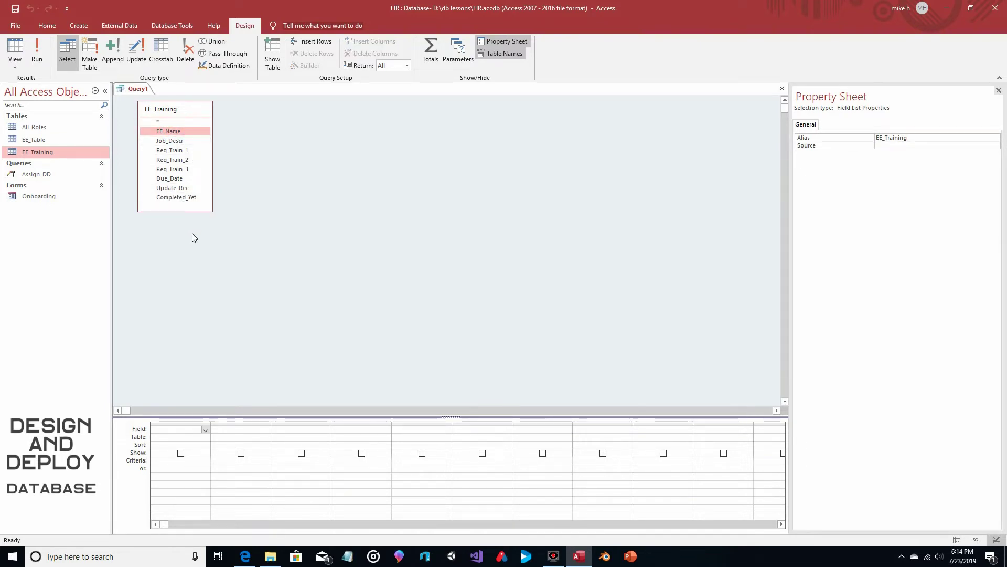
{"action": "left_click", "coordinate": [187, 200], "text": "shift"}
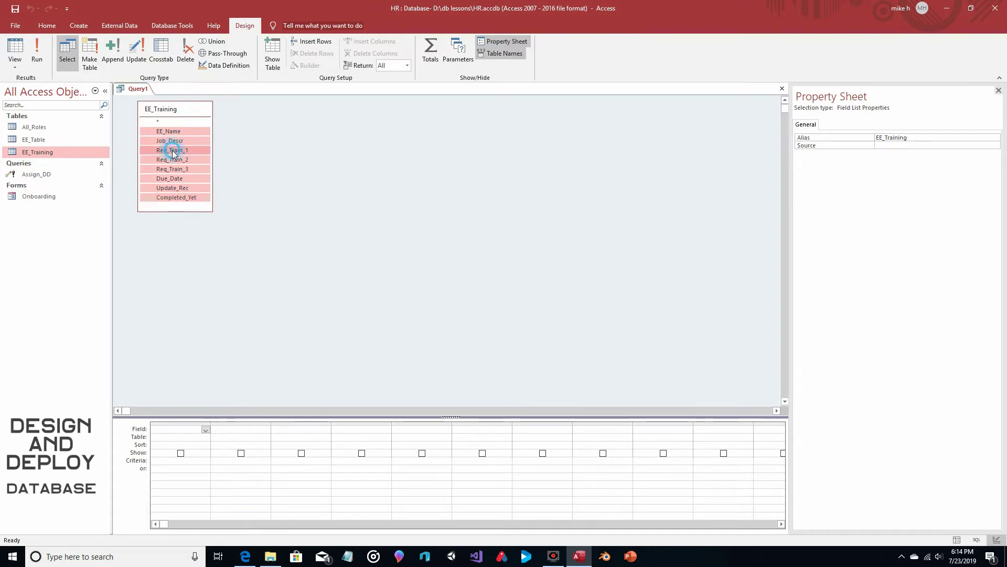
{"action": "left_click_drag", "start_coordinate": [169, 152], "coordinate": [196, 434]}
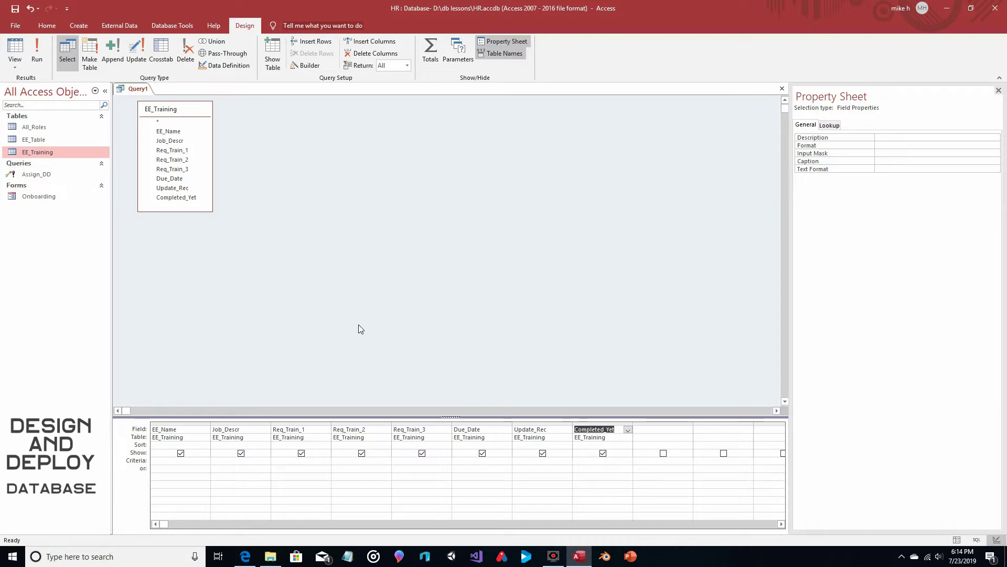
{"action": "left_click", "coordinate": [605, 392]}
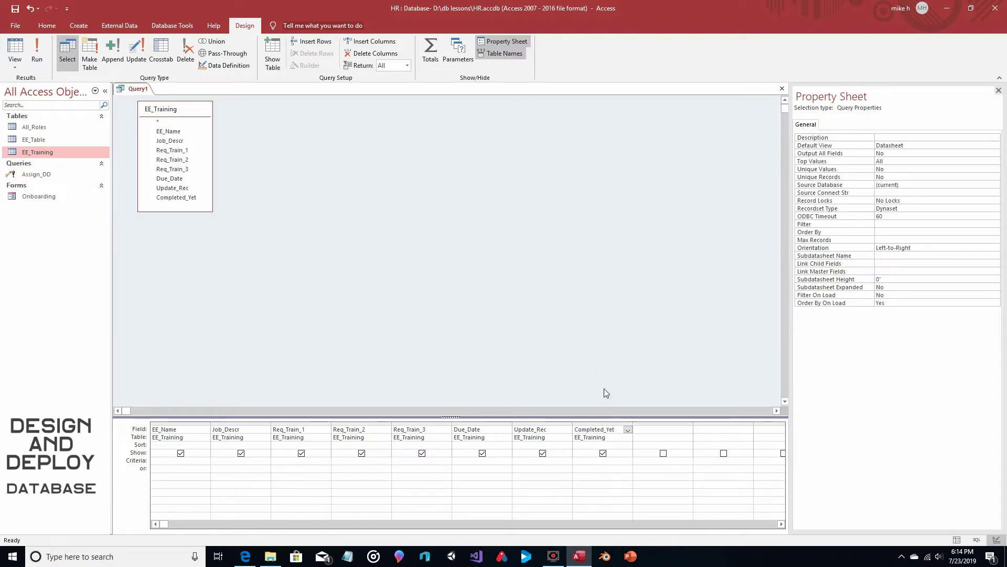
Step: Set the query criterion for the Completed_Yet field to "N"
{"action": "left_click", "coordinate": [600, 460]}
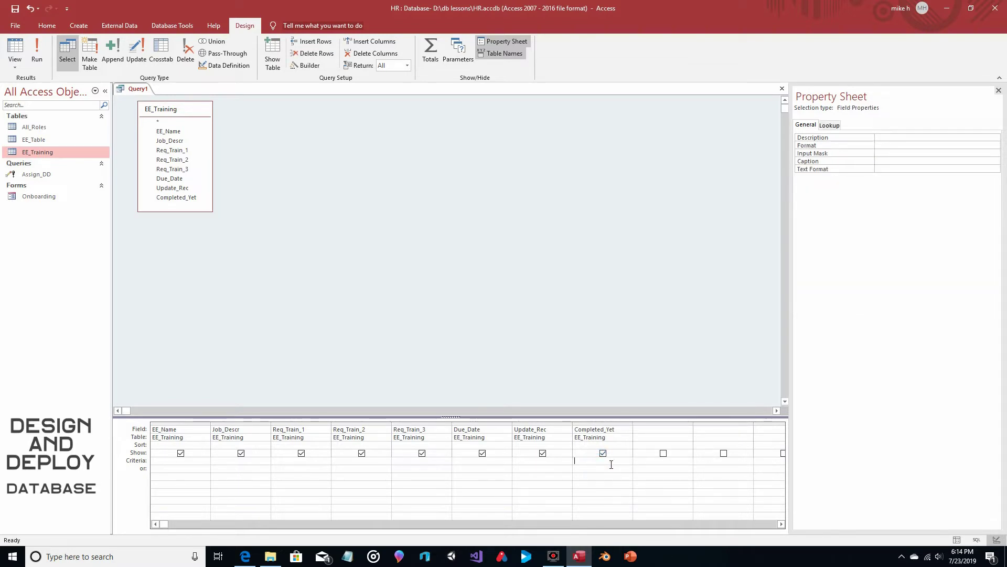
{"action": "type", "text": "\"N\""}
{"action": "left_click", "coordinate": [486, 320]}
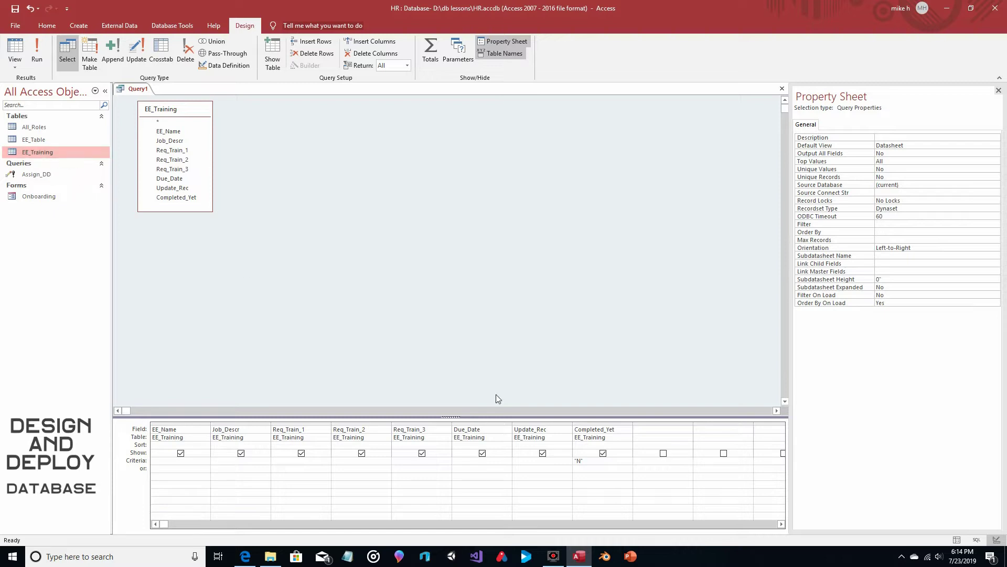
Step: In the EE_Training table, enter N under Completed_Yet for the three records with due dates, then close the table
{"action": "double_click", "coordinate": [51, 152]}
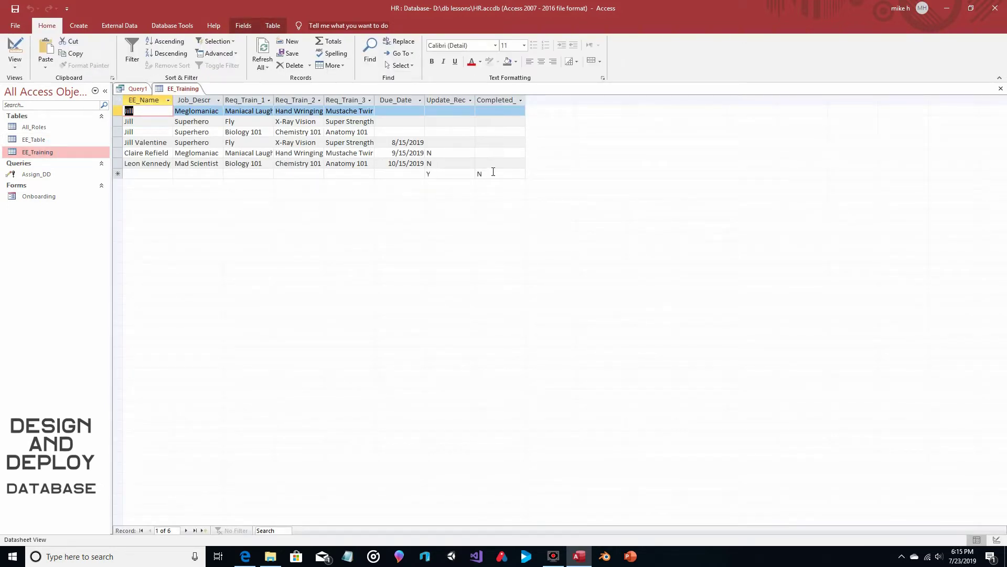
{"action": "left_click", "coordinate": [491, 141]}
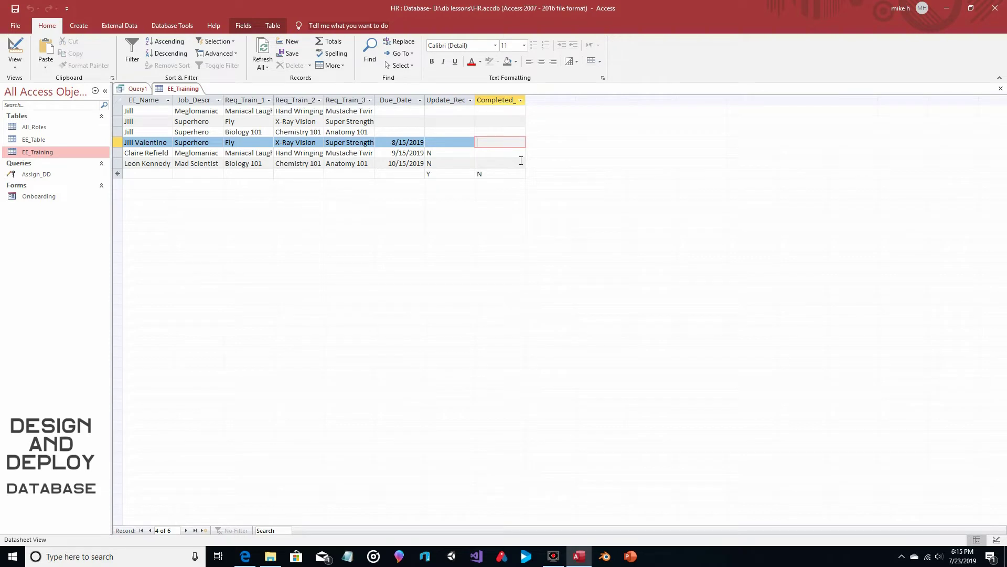
{"action": "key", "text": "Down"}
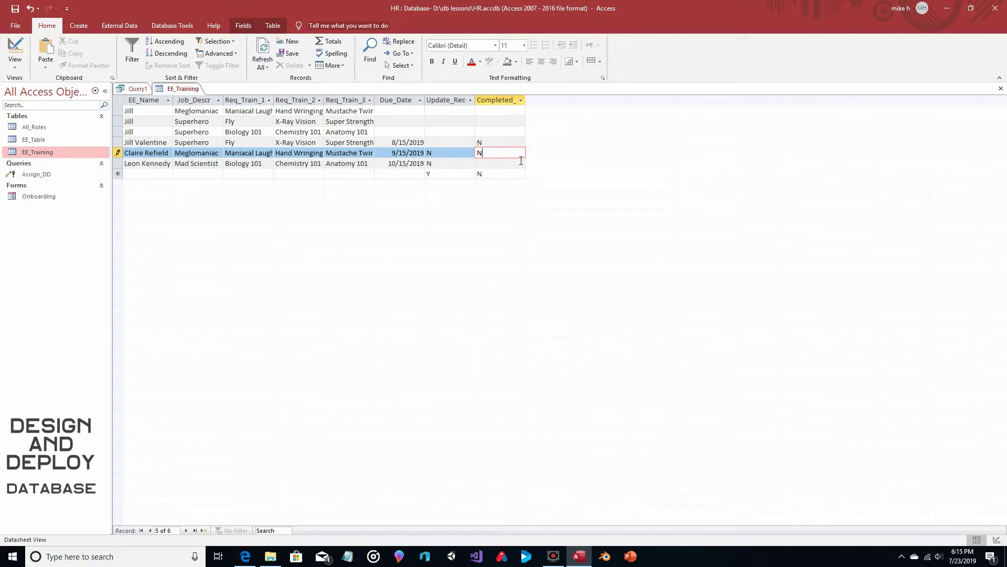
{"action": "key", "text": "Down"}
{"action": "type", "text": "N"}
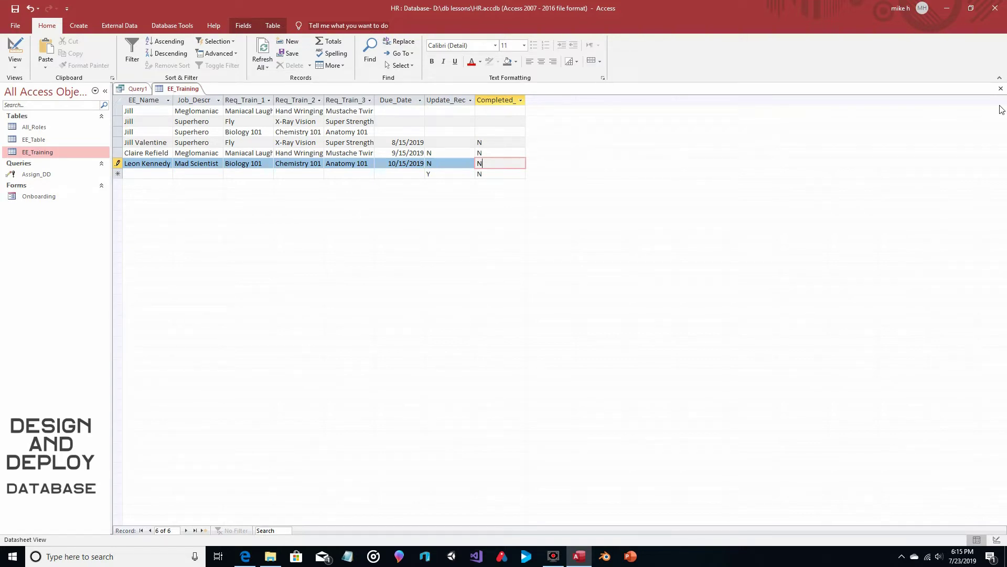
{"action": "left_click", "coordinate": [1002, 90]}
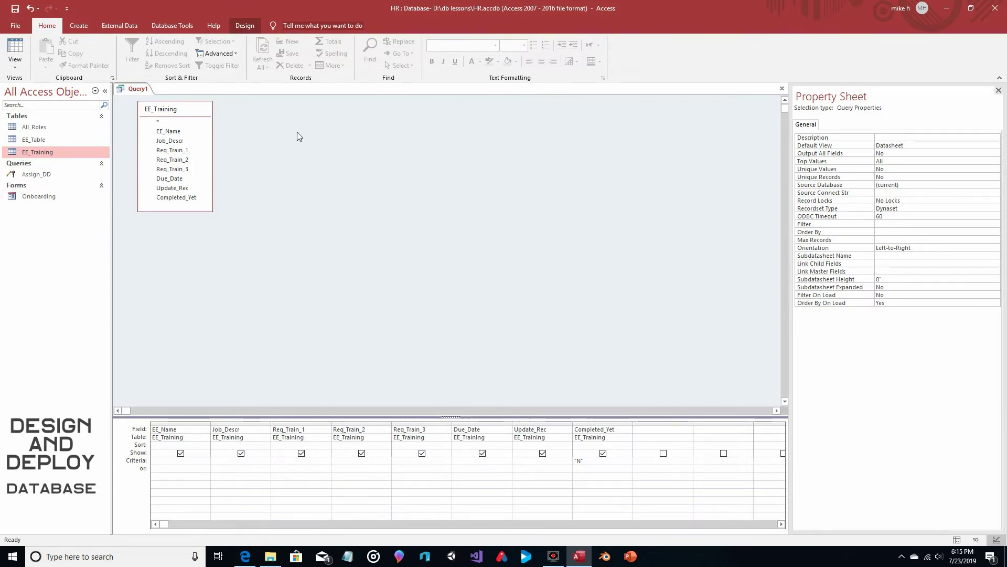
Step: Open the Onboarding form and fill in the employee's full name, the job Mad Scientist and the date 11/01/2019 in Text18
{"action": "left_click", "coordinate": [50, 198]}
{"action": "double_click", "coordinate": [50, 198]}
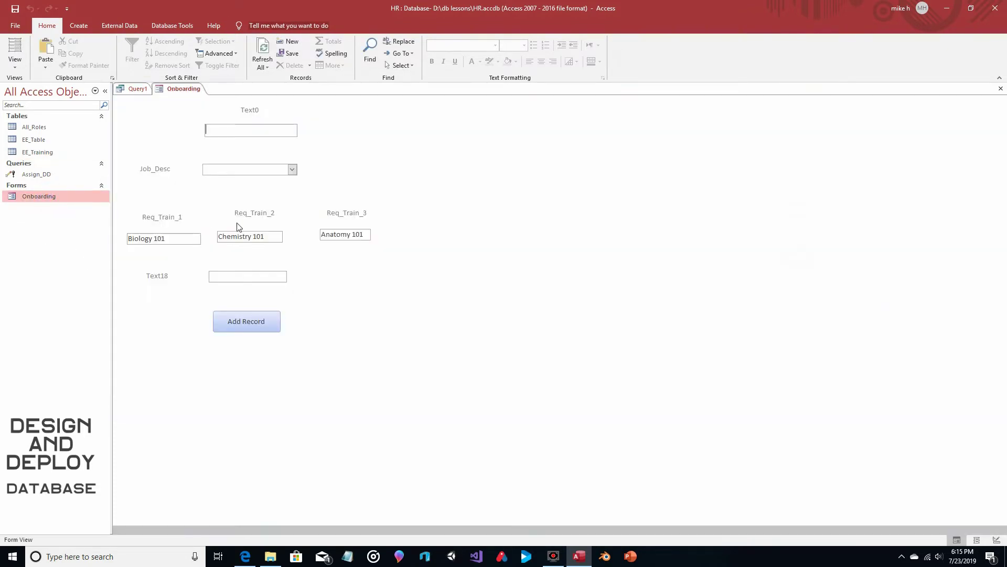
{"action": "left_click", "coordinate": [251, 127]}
{"action": "type", "text": "Chris Redfield"}
{"action": "left_click", "coordinate": [292, 169]}
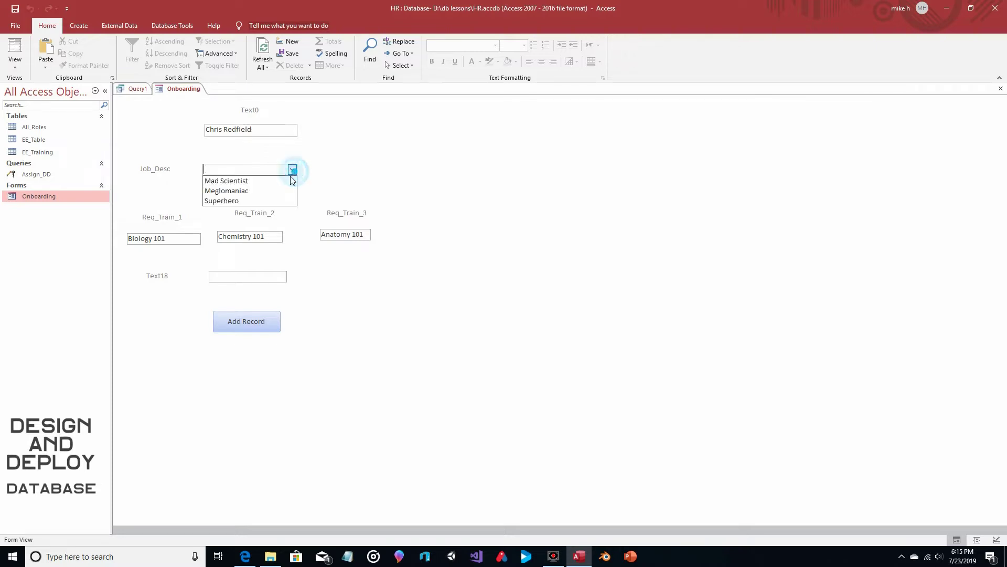
{"action": "left_click", "coordinate": [281, 181]}
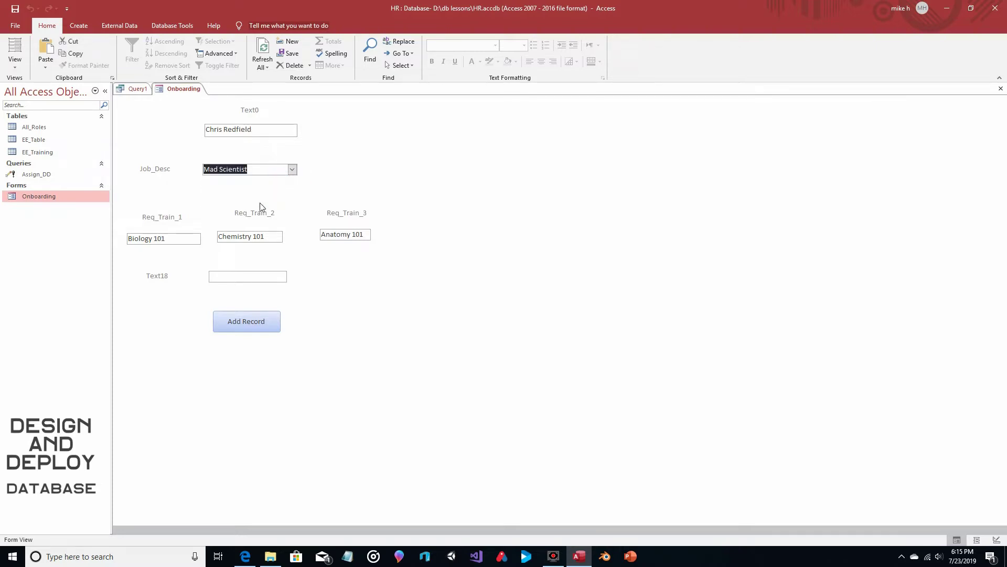
{"action": "left_click", "coordinate": [248, 274]}
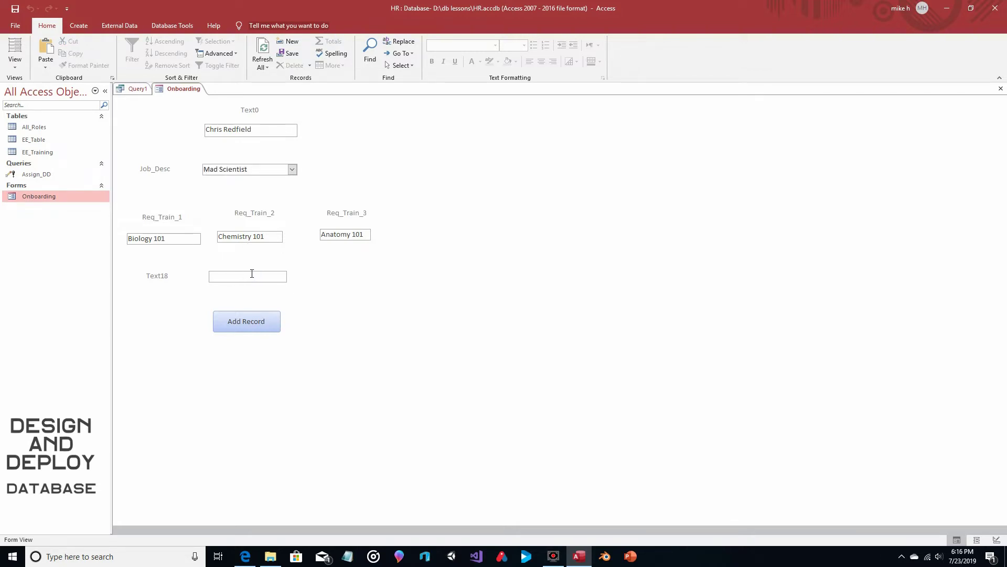
{"action": "type", "text": "11/01/2019"}
Step: Add the new employee record from the Onboarding form and accept running the update query on the table data
{"action": "left_click", "coordinate": [236, 327]}
{"action": "left_click", "coordinate": [481, 313]}
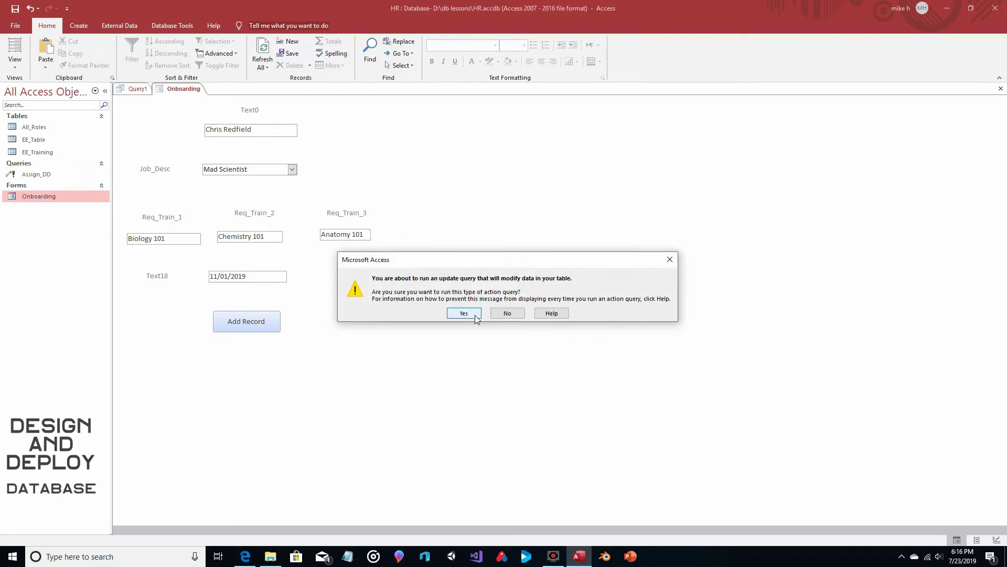
{"action": "left_click", "coordinate": [475, 315]}
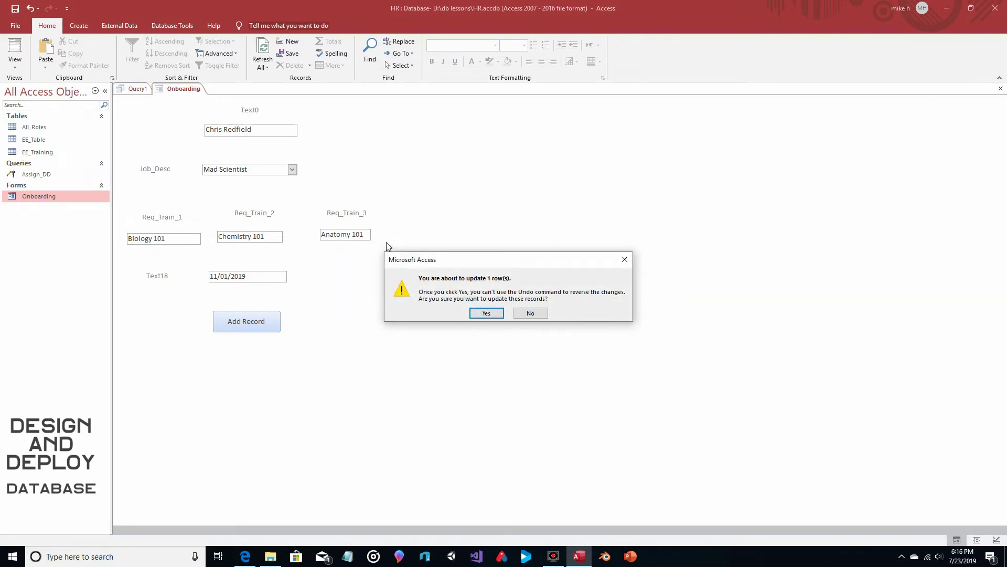
{"action": "left_click", "coordinate": [481, 313]}
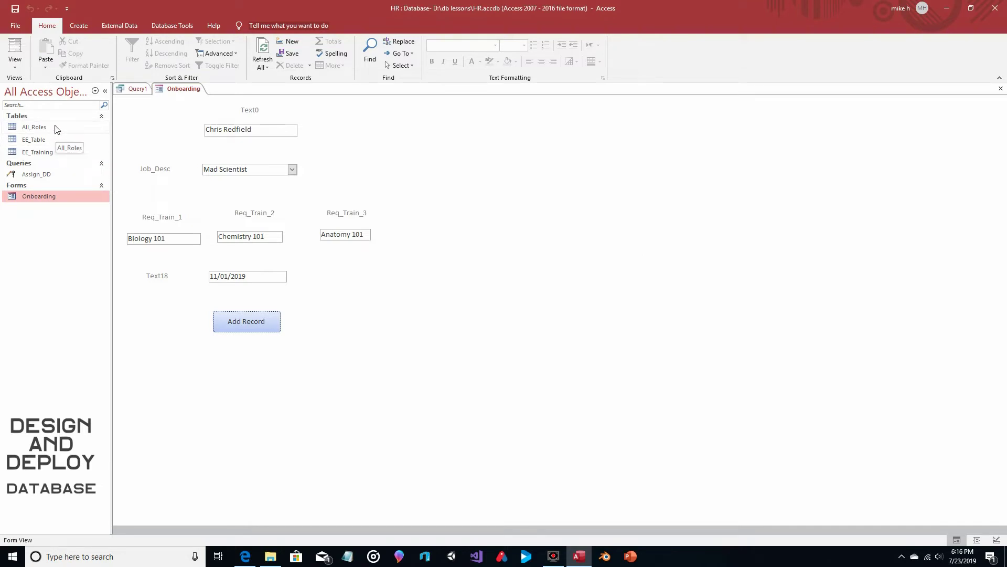
Step: Check the new employee's entries in EE_Table and EE_Training, including the Completed_Yet value, closing each table after viewing
{"action": "double_click", "coordinate": [51, 141]}
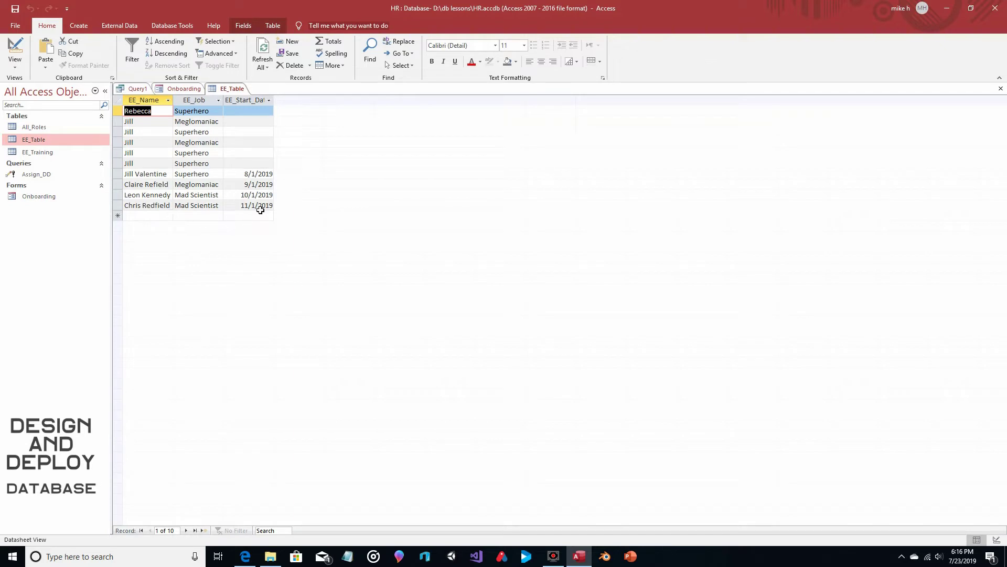
{"action": "left_click", "coordinate": [1001, 89]}
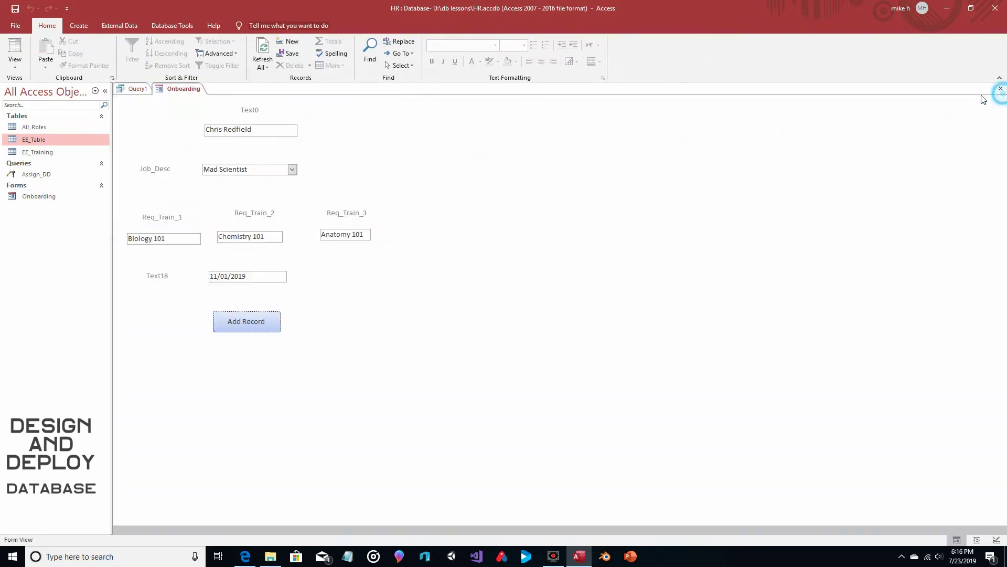
{"action": "double_click", "coordinate": [48, 153]}
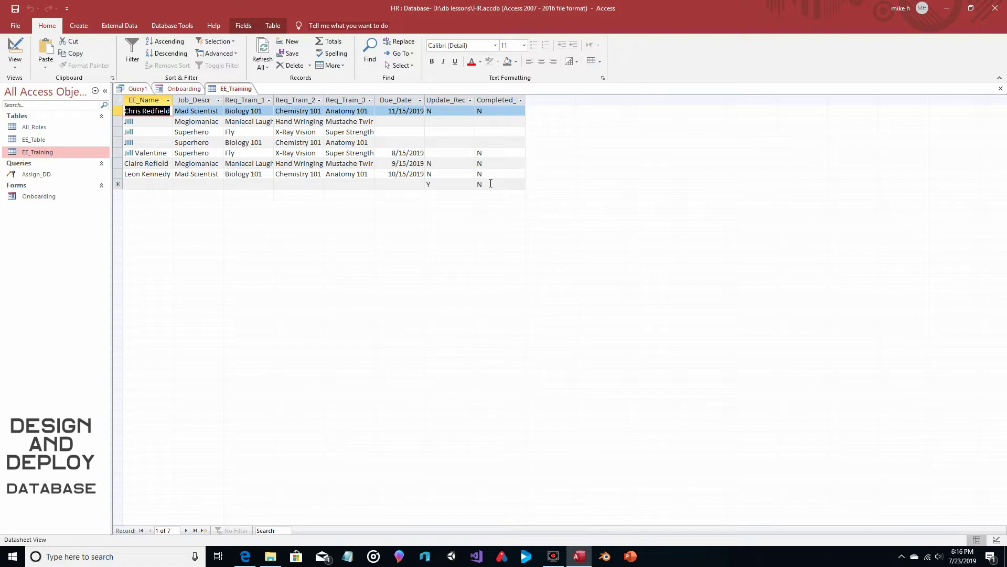
{"action": "left_click", "coordinate": [1002, 89]}
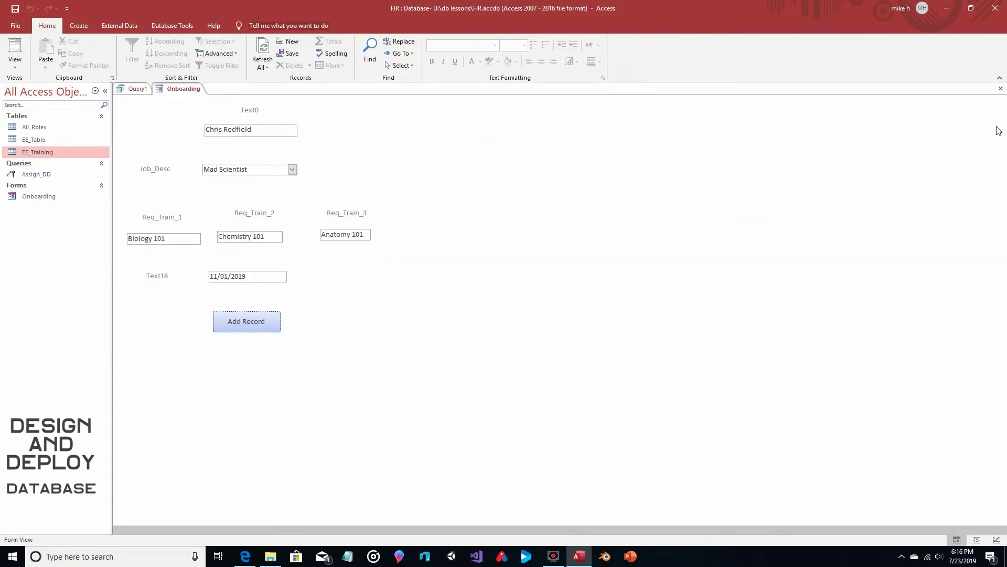
Step: Close the Onboarding form and save the open query as Due_Training
{"action": "left_click", "coordinate": [1001, 89]}
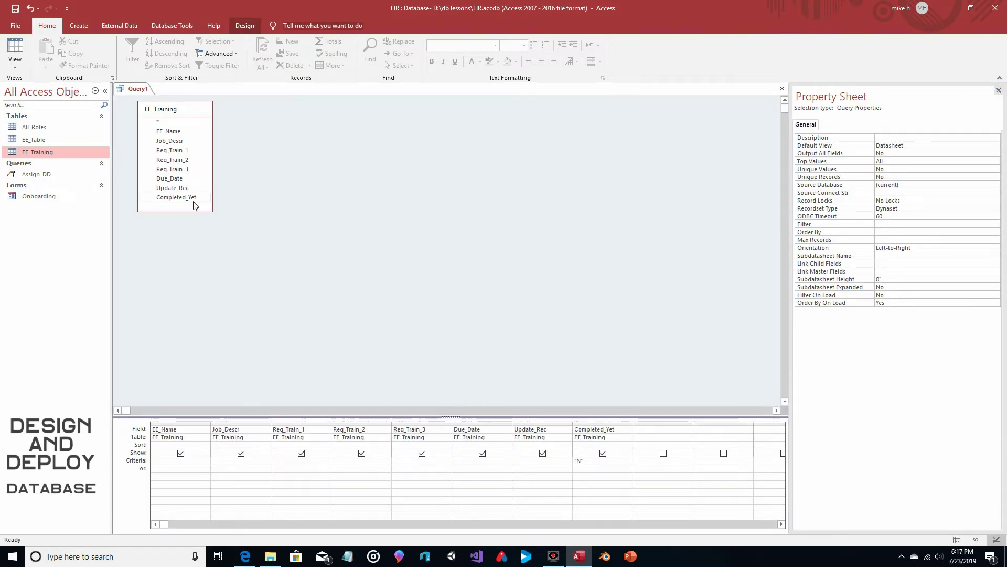
{"action": "left_click", "coordinate": [13, 8]}
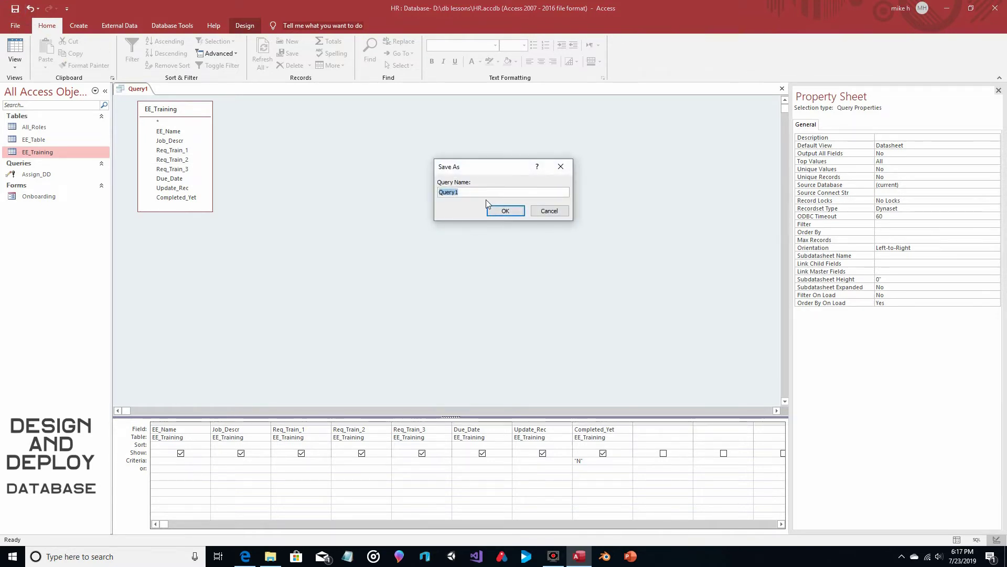
{"action": "type", "text": "Due_training"}
{"action": "left_click", "coordinate": [452, 193]}
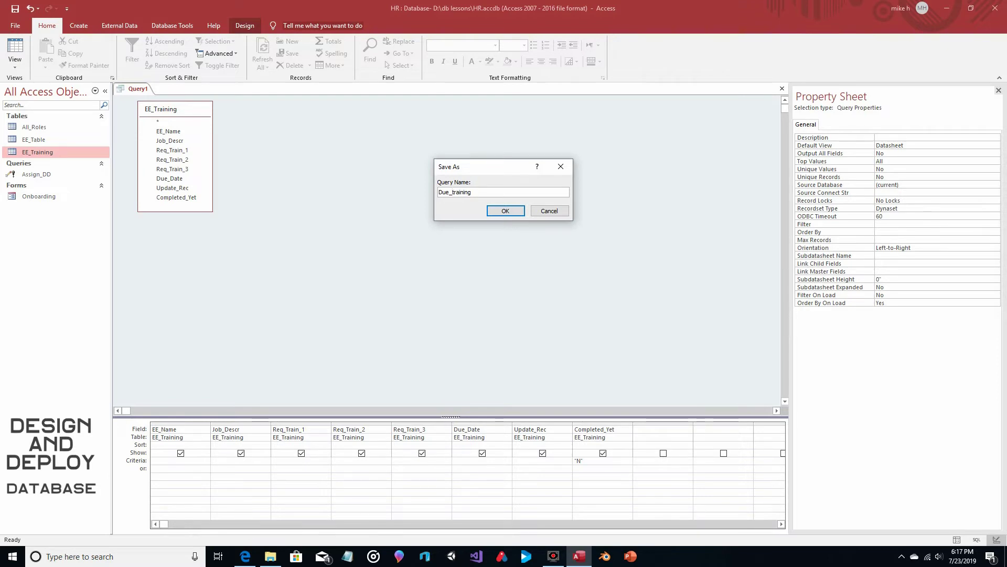
{"action": "key", "text": "Delete"}
{"action": "type", "text": "T"}
{"action": "left_click", "coordinate": [507, 211]}
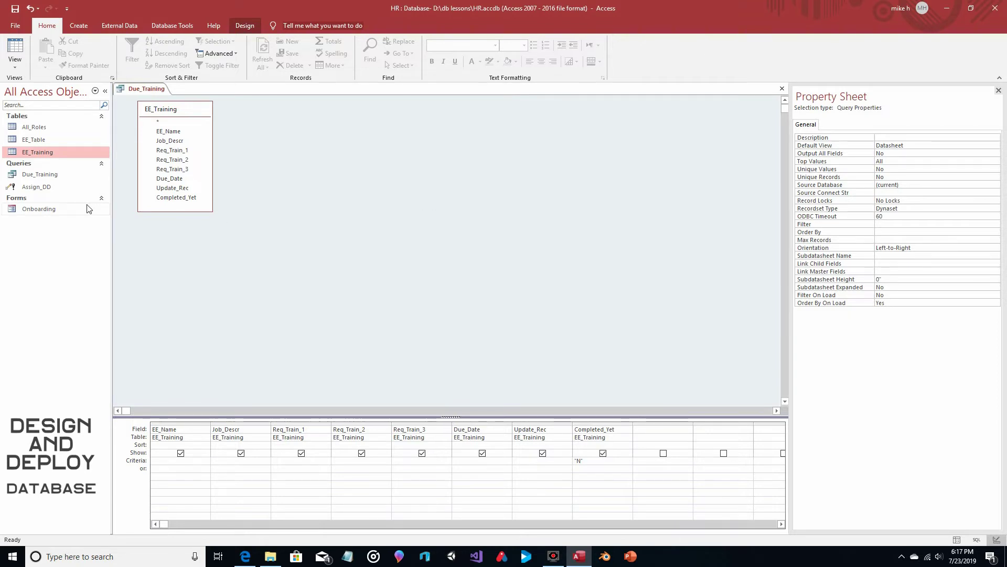
Step: Check the records returned by the Due_Training query, close the datasheet and open the query in Design View
{"action": "left_click", "coordinate": [55, 175]}
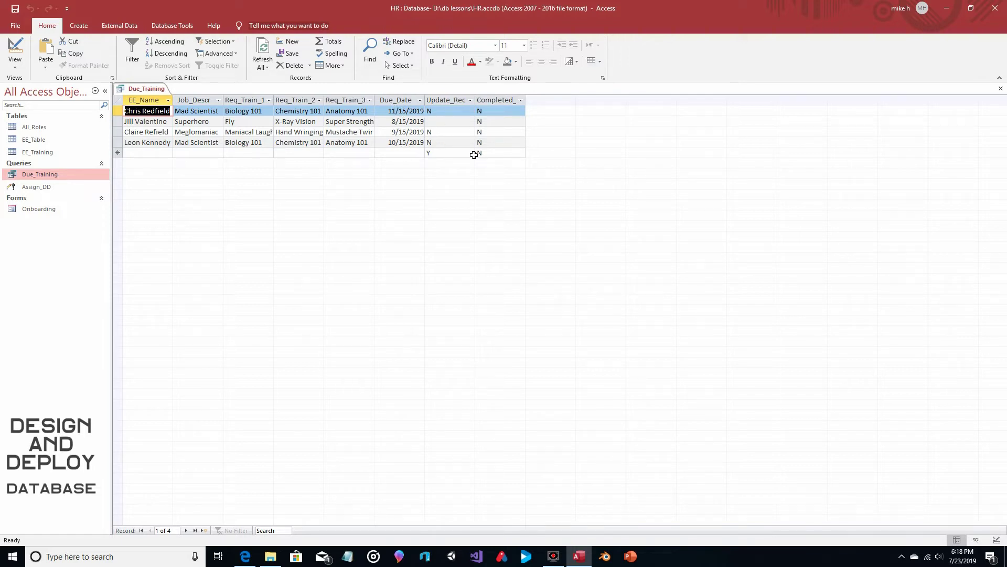
{"action": "left_click", "coordinate": [1001, 90]}
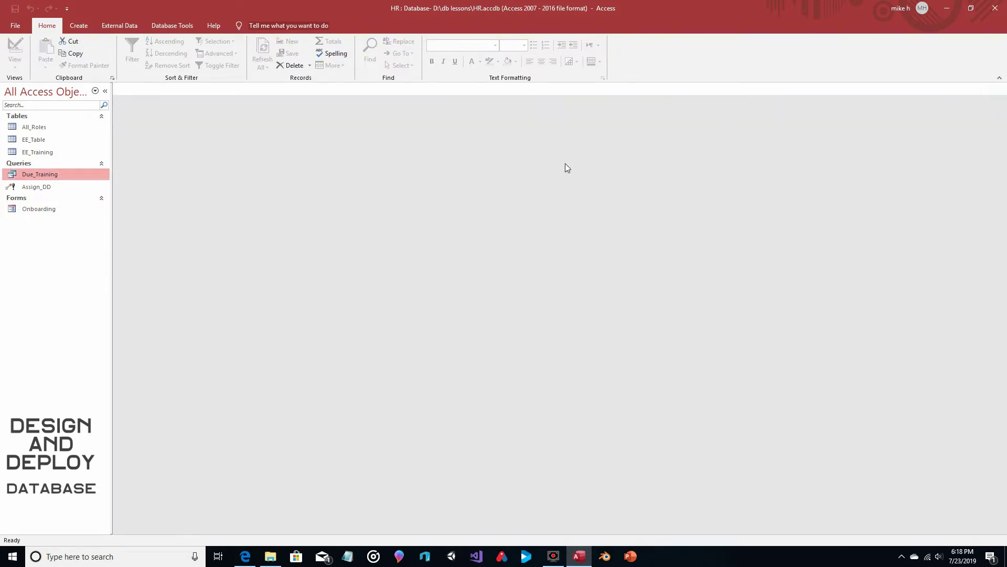
{"action": "right_click", "coordinate": [43, 176]}
{"action": "left_click", "coordinate": [71, 197]}
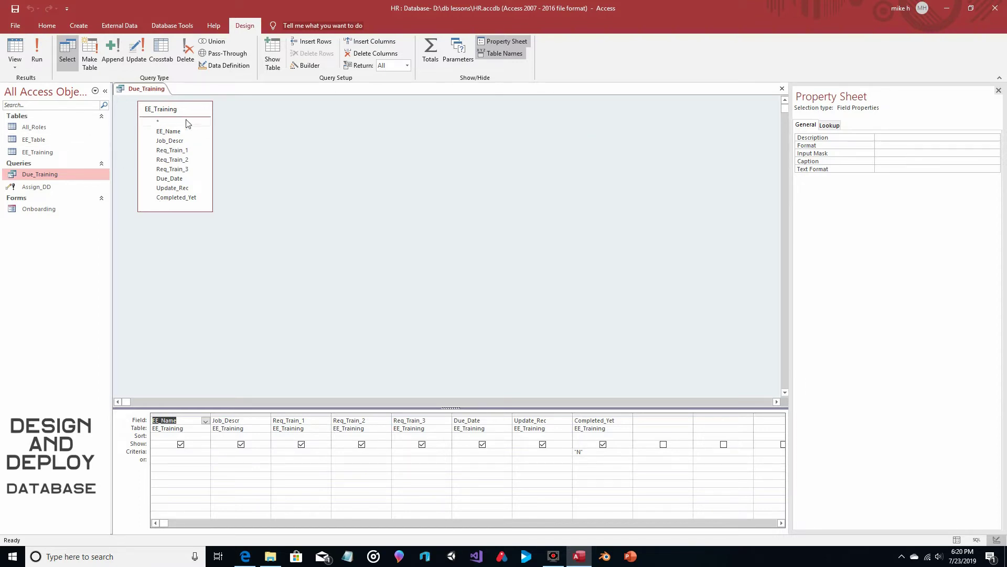
Step: Create a blank form and switch it to Design View
{"action": "left_click", "coordinate": [77, 23]}
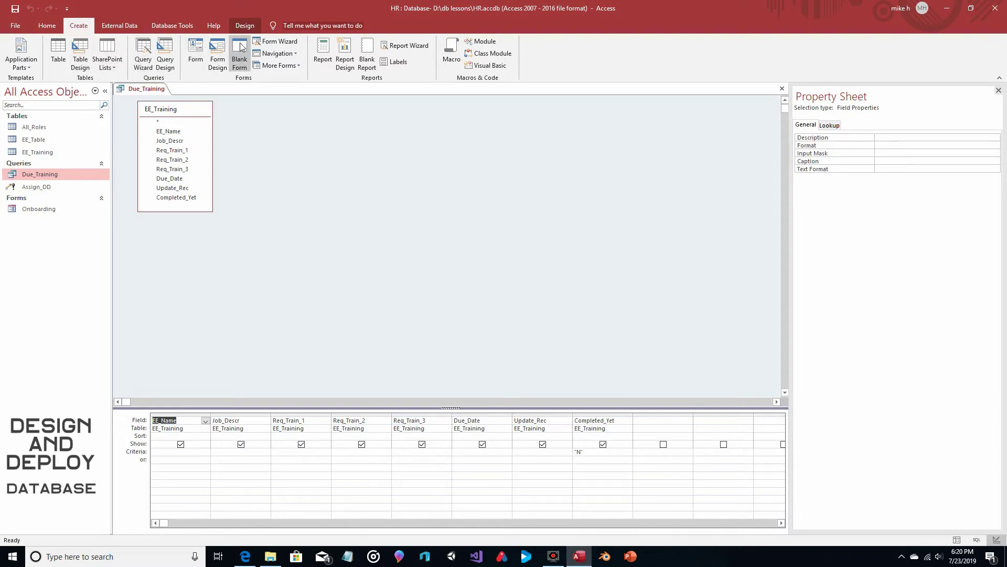
{"action": "left_click", "coordinate": [241, 61]}
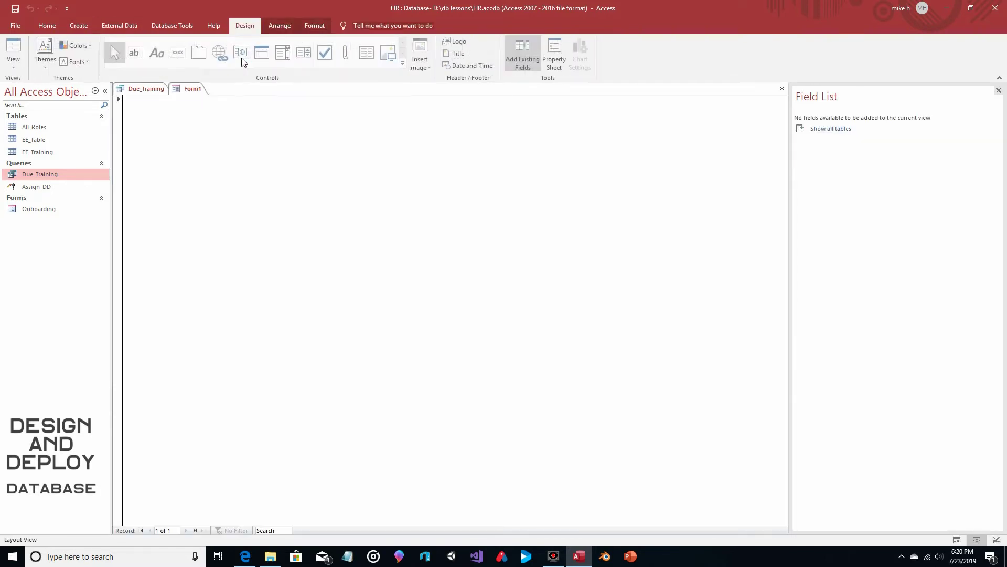
{"action": "left_click", "coordinate": [18, 61]}
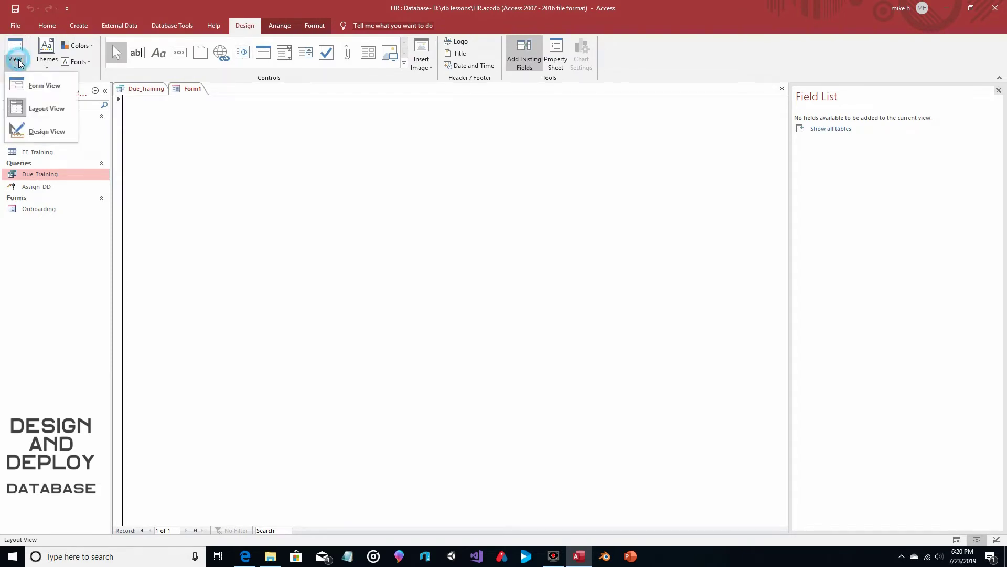
{"action": "left_click", "coordinate": [26, 131]}
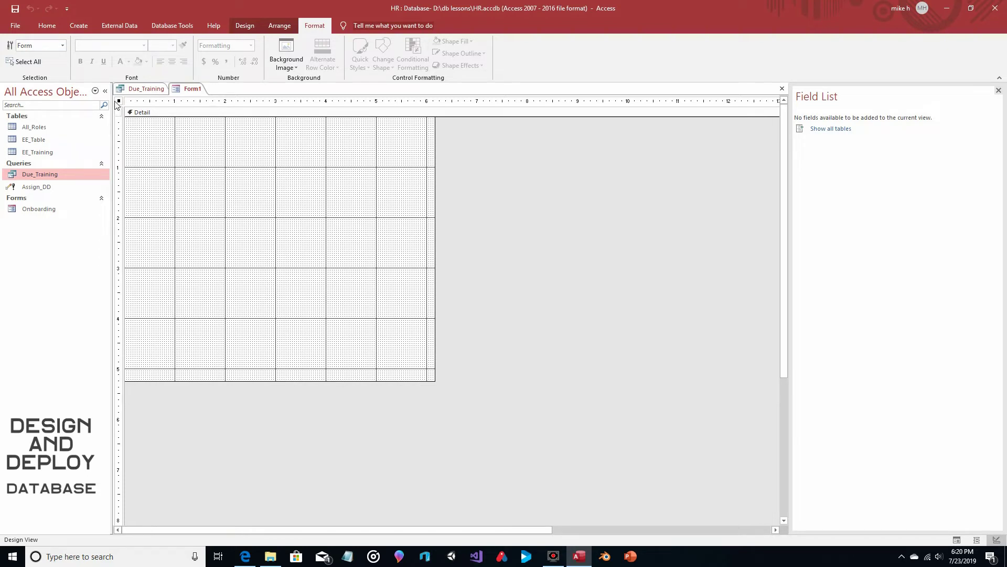
Step: Set the new form's Record Selectors and Navigation Buttons properties to No
{"action": "left_click", "coordinate": [272, 24]}
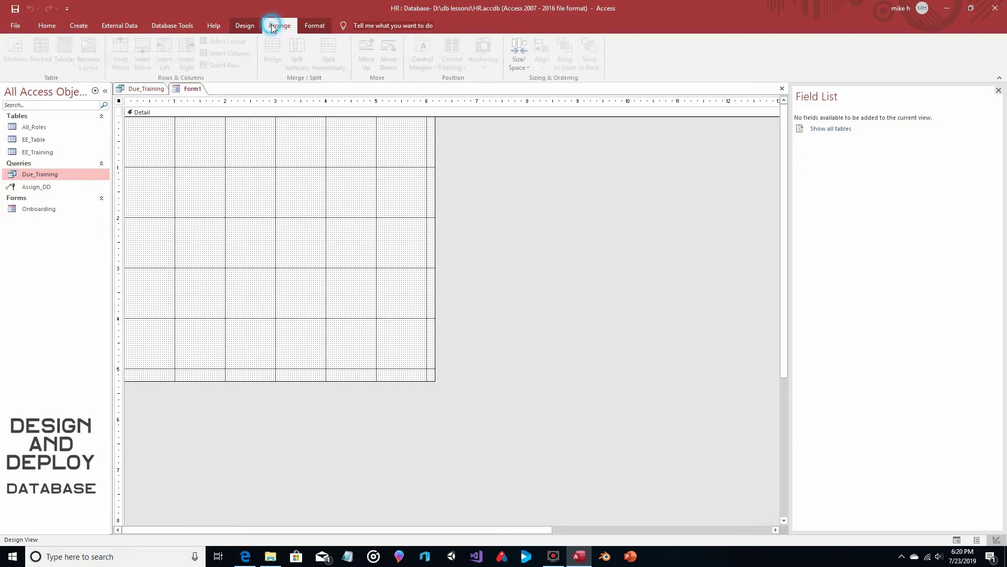
{"action": "left_click", "coordinate": [247, 25]}
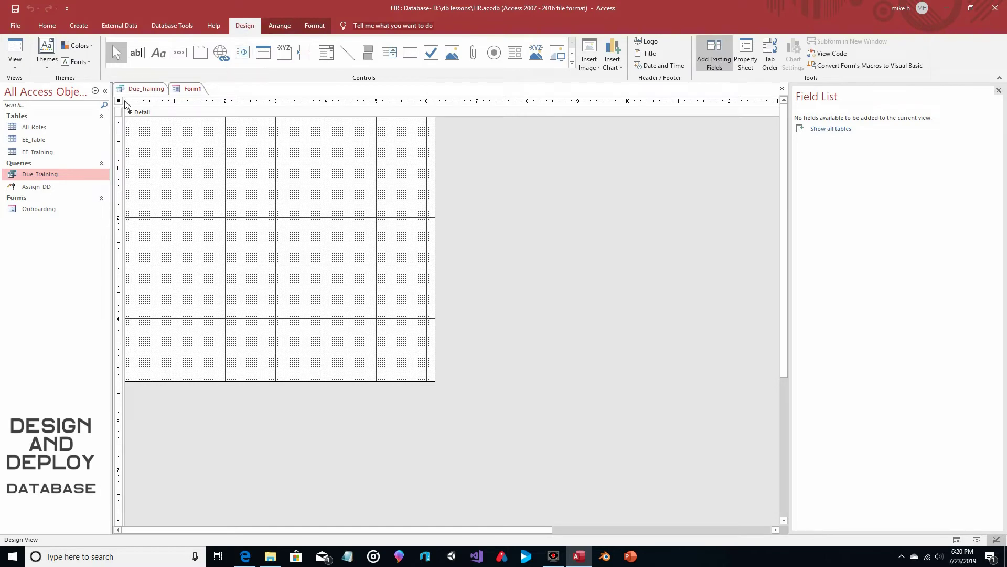
{"action": "left_click", "coordinate": [745, 52]}
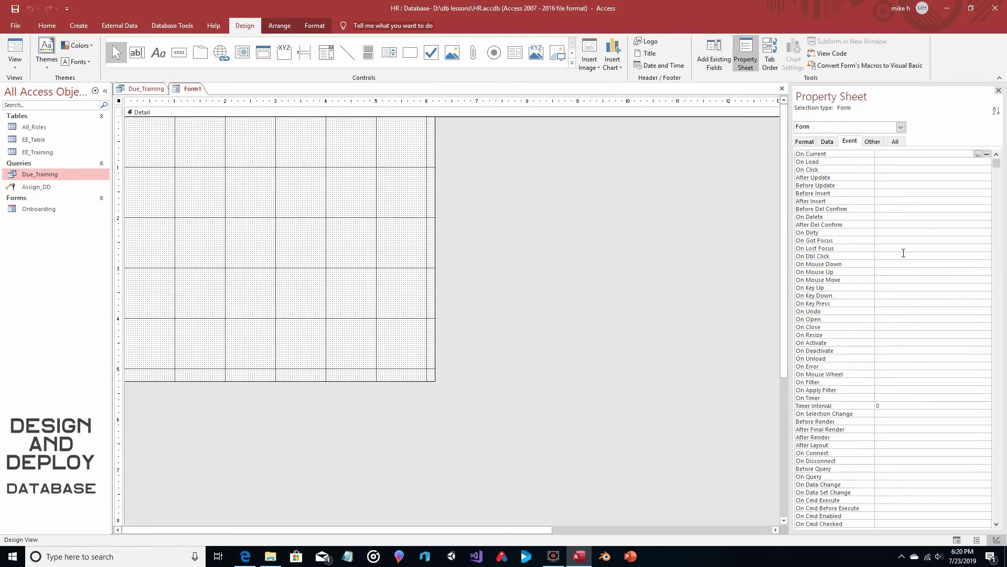
{"action": "left_click", "coordinate": [806, 143]}
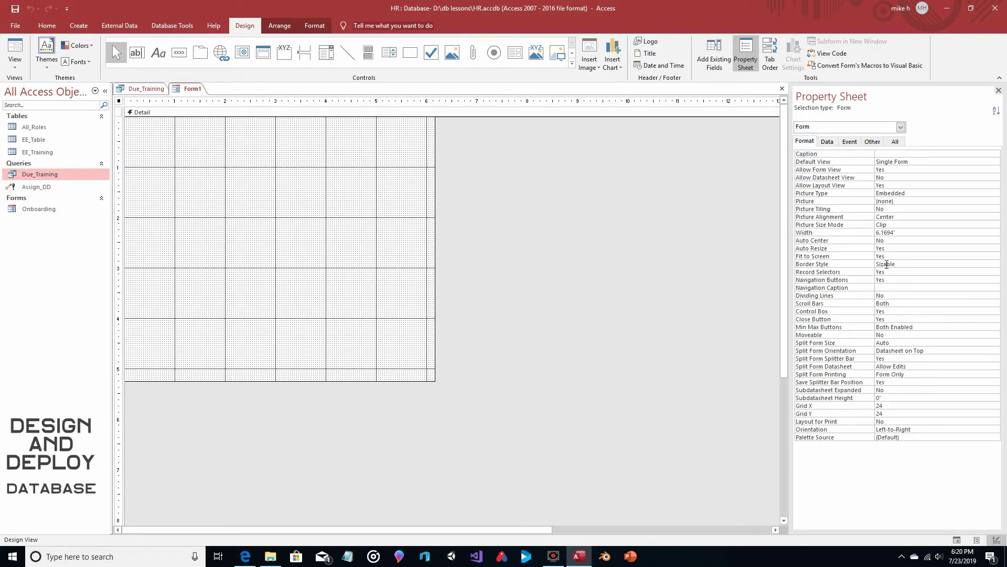
{"action": "left_click", "coordinate": [925, 271]}
{"action": "left_click", "coordinate": [995, 272]}
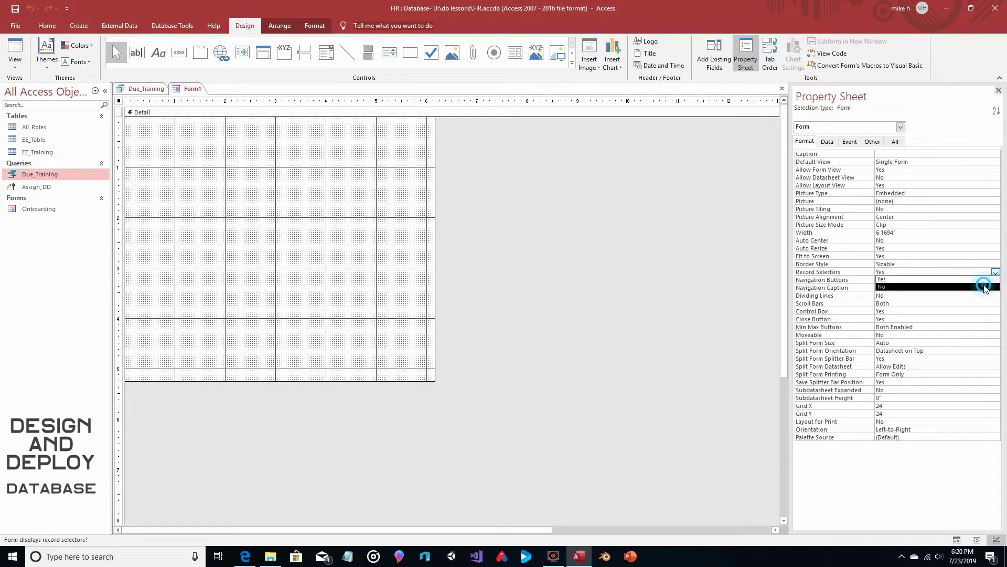
{"action": "left_click", "coordinate": [986, 287]}
{"action": "left_click", "coordinate": [969, 280]}
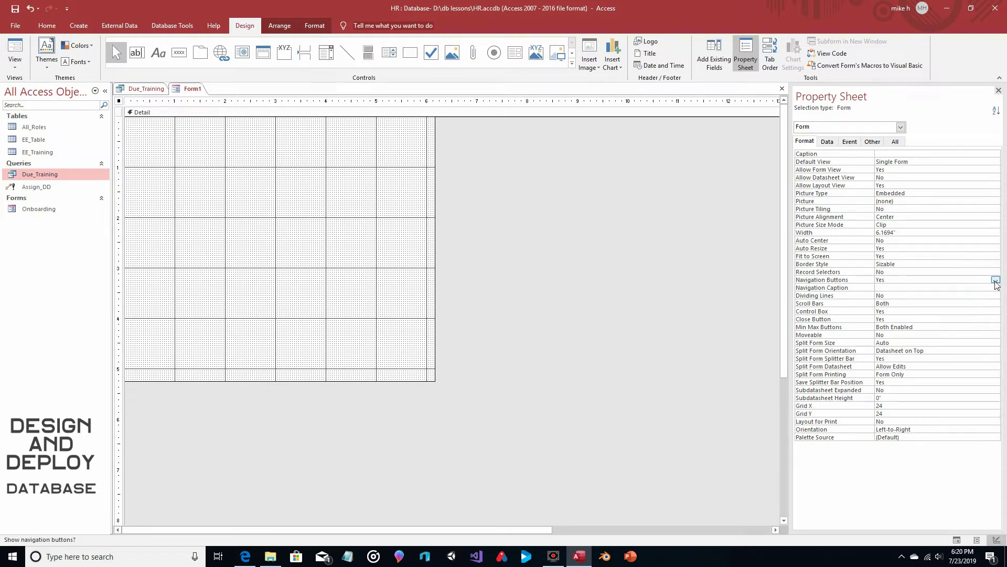
{"action": "left_click", "coordinate": [995, 280]}
{"action": "left_click", "coordinate": [969, 295]}
Step: Draw a combo box about 2.5" wide on the form, allow its wizard to open and choose to type in the values
{"action": "left_click", "coordinate": [326, 53]}
{"action": "left_click_drag", "start_coordinate": [200, 196], "coordinate": [329, 209]}
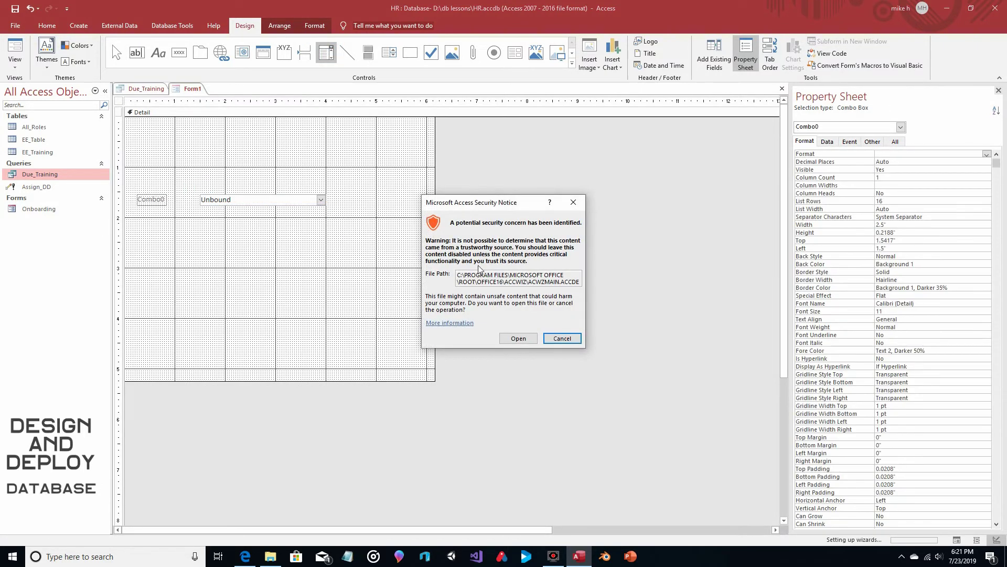
{"action": "left_click", "coordinate": [525, 339]}
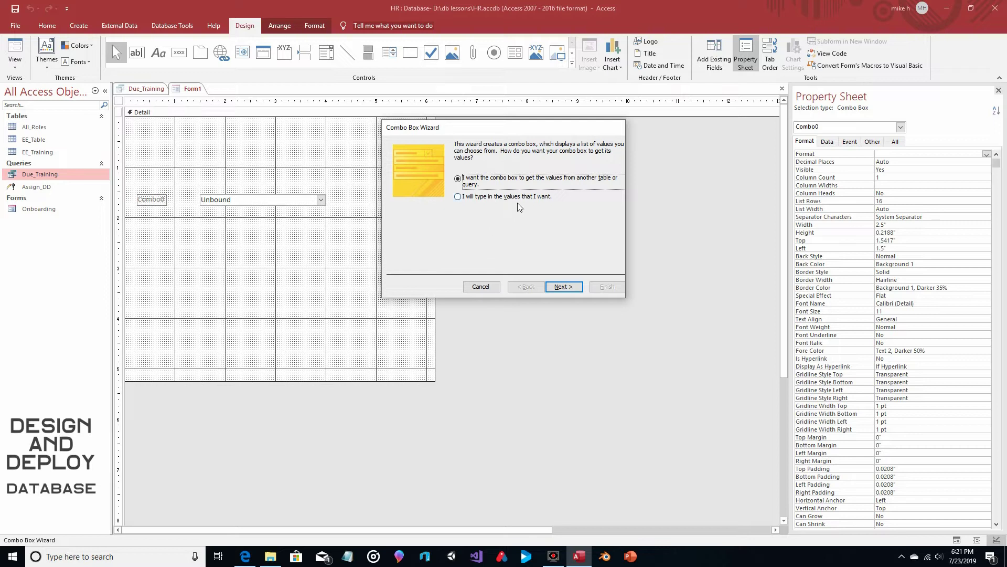
{"action": "left_click", "coordinate": [457, 197]}
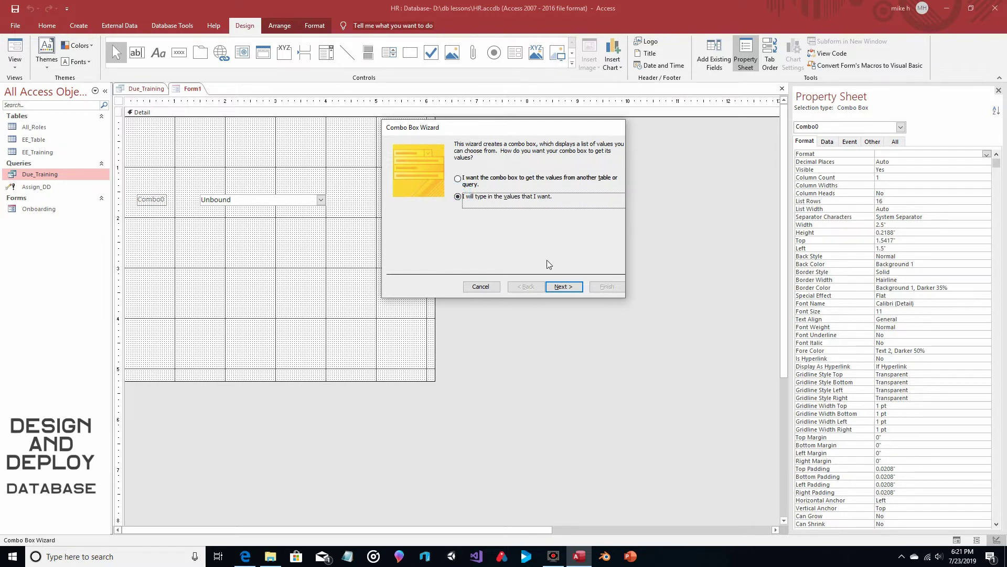
{"action": "left_click", "coordinate": [563, 286]}
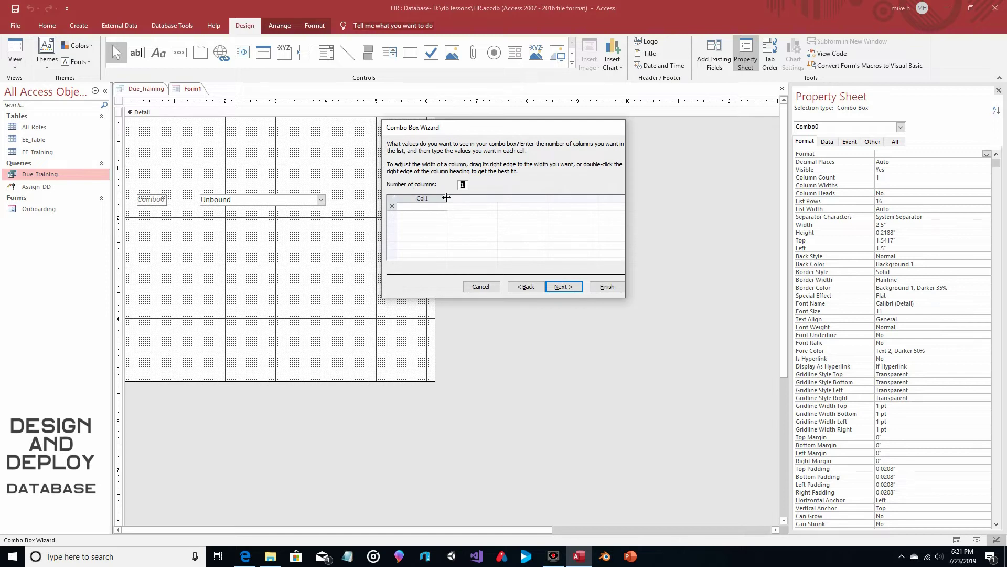
Step: Widen the wizard's value column, enter 14, 7 and 1 as list values, and finish the combo box with the default label
{"action": "left_click_drag", "start_coordinate": [447, 198], "coordinate": [469, 197]}
{"action": "left_click", "coordinate": [420, 207]}
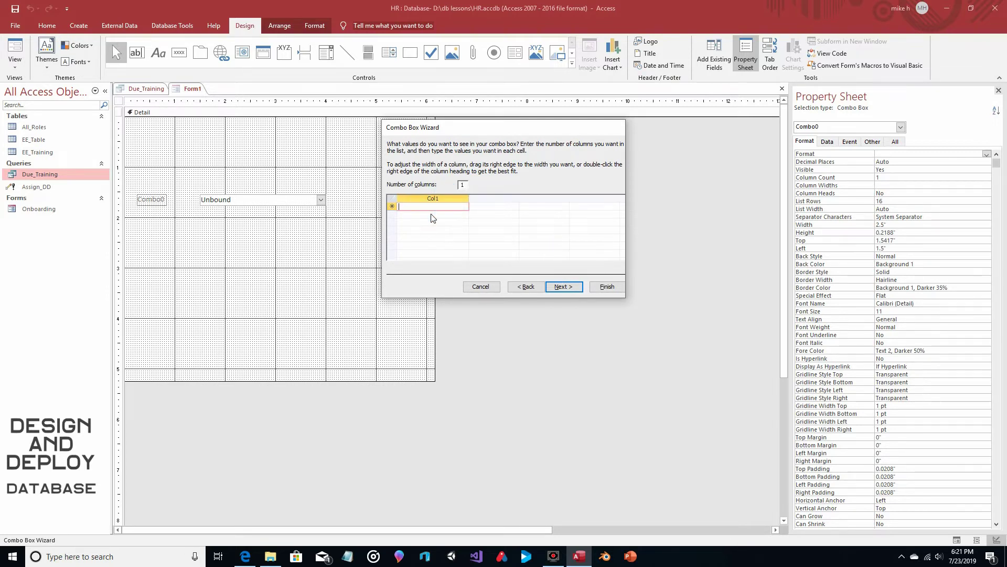
{"action": "type", "text": "14"}
{"action": "key", "text": "Return"}
{"action": "left_click", "coordinate": [442, 217]}
{"action": "type", "text": "t"}
{"action": "left_click", "coordinate": [424, 214]}
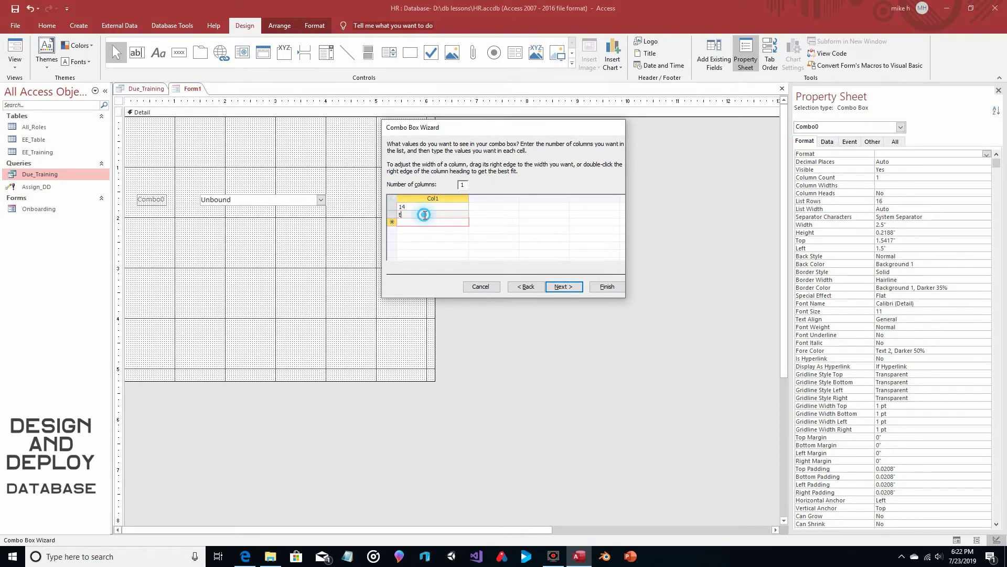
{"action": "type", "text": "7"}
{"action": "left_click", "coordinate": [425, 224]}
{"action": "type", "text": "1"}
{"action": "left_click", "coordinate": [562, 287]}
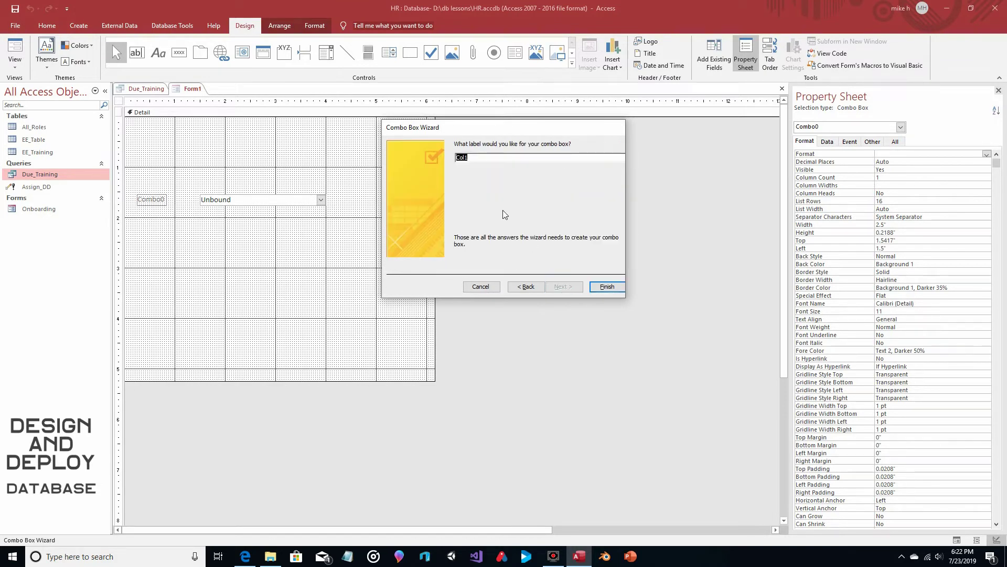
{"action": "left_click", "coordinate": [621, 287]}
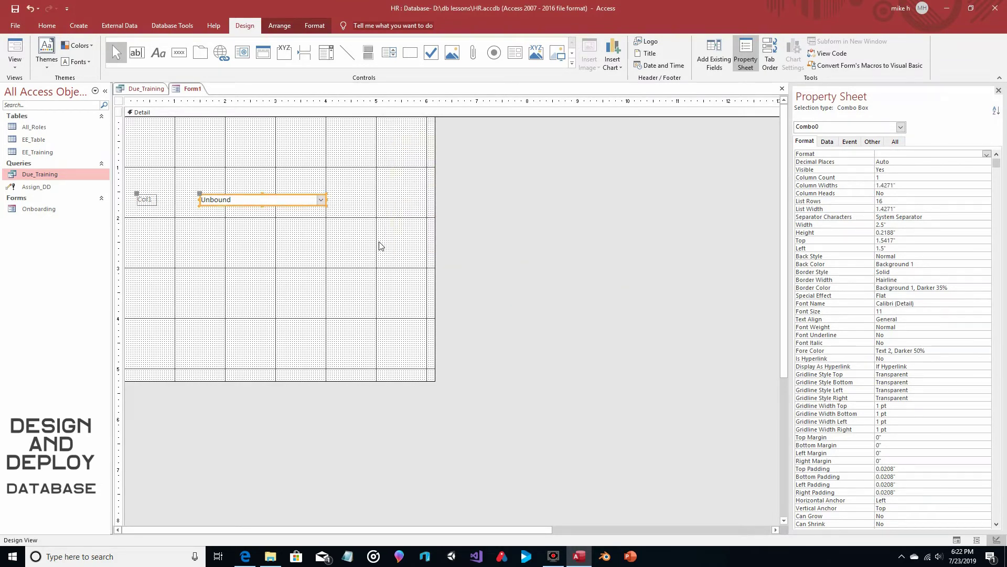
Step: Save the new form as Due_Form
{"action": "left_click", "coordinate": [15, 9]}
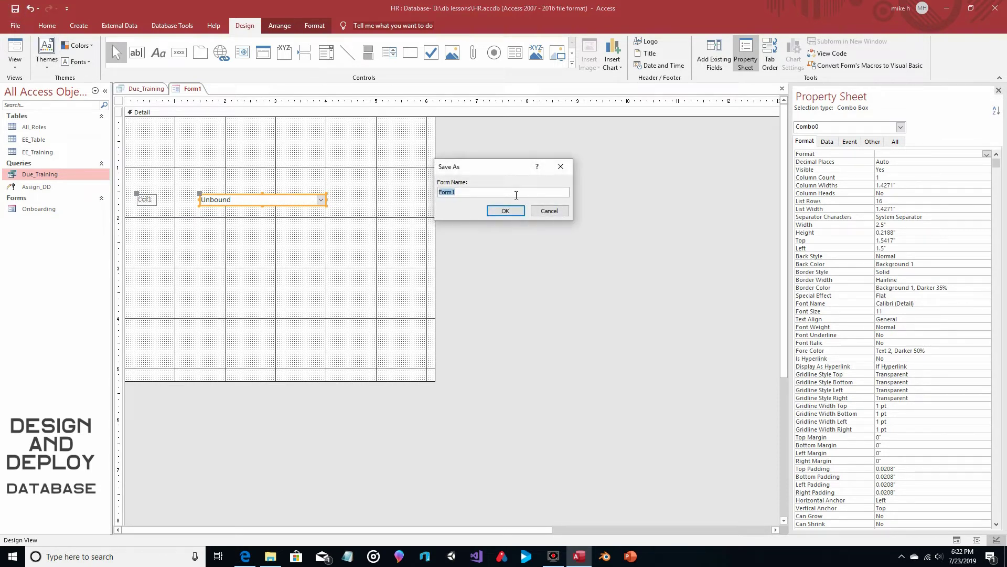
{"action": "type", "text": "Due_Form"}
{"action": "left_click", "coordinate": [506, 212]}
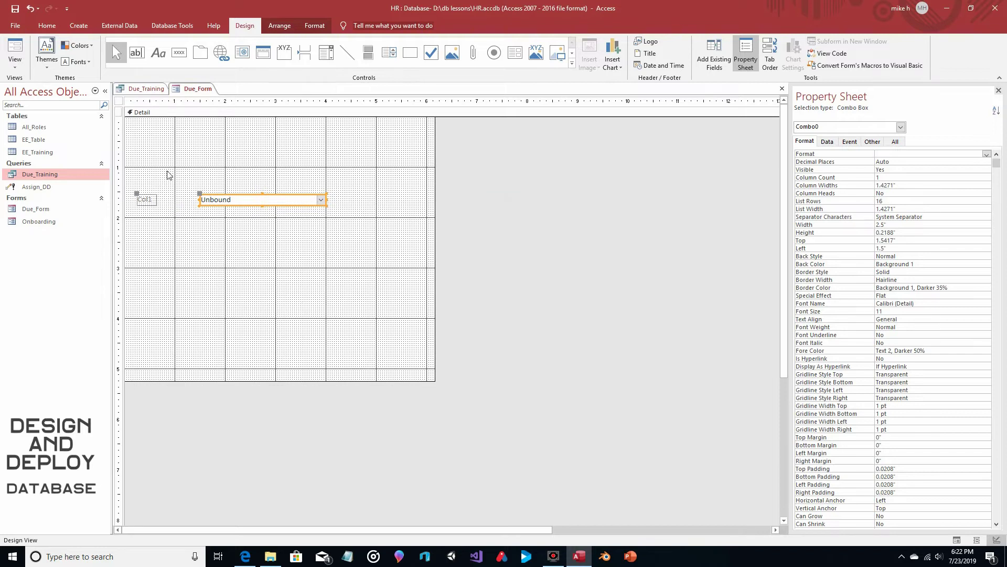
Step: Preview Due_Form in Form View and check the choices in the combo box list
{"action": "left_click", "coordinate": [14, 49]}
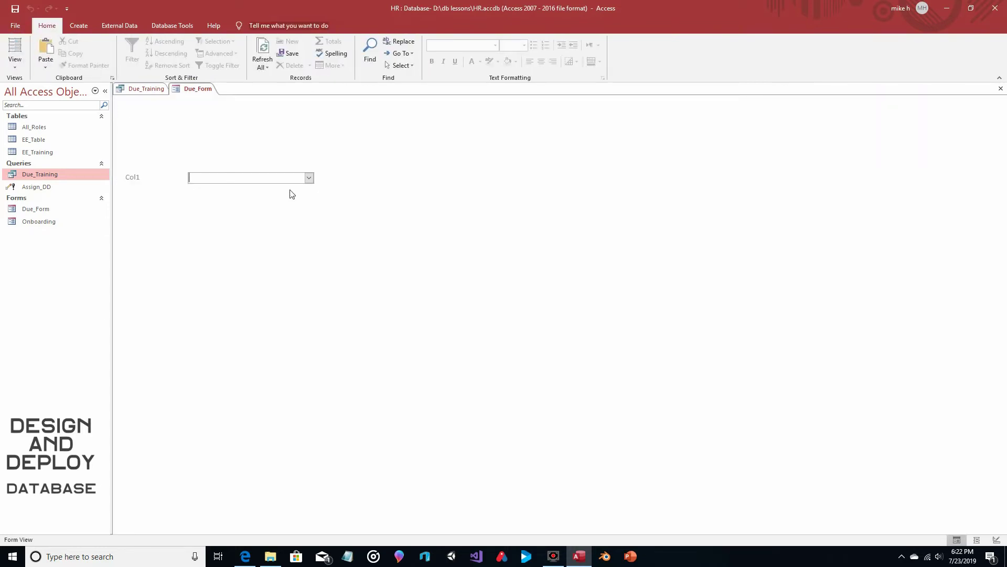
{"action": "left_click", "coordinate": [309, 177]}
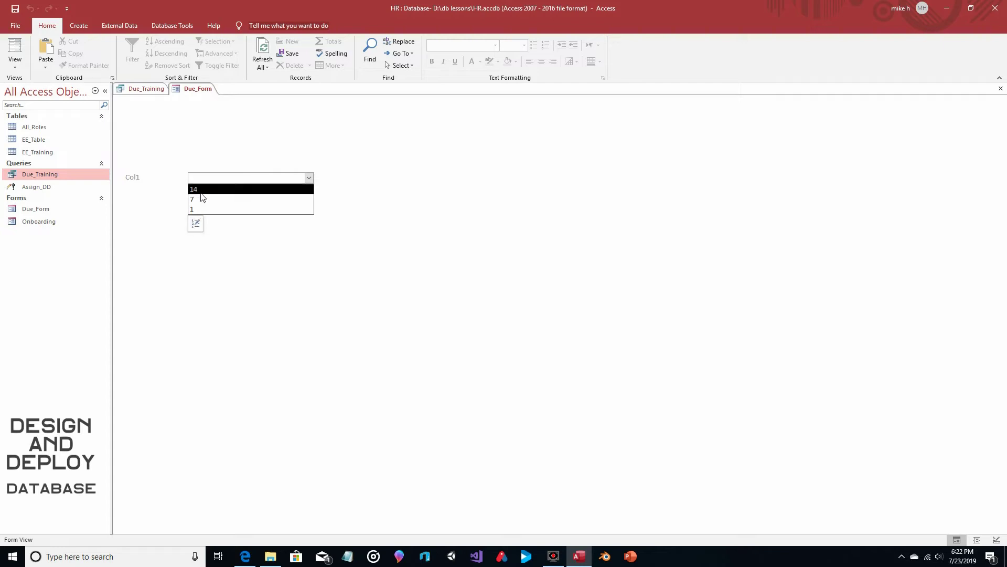
{"action": "left_click", "coordinate": [391, 226]}
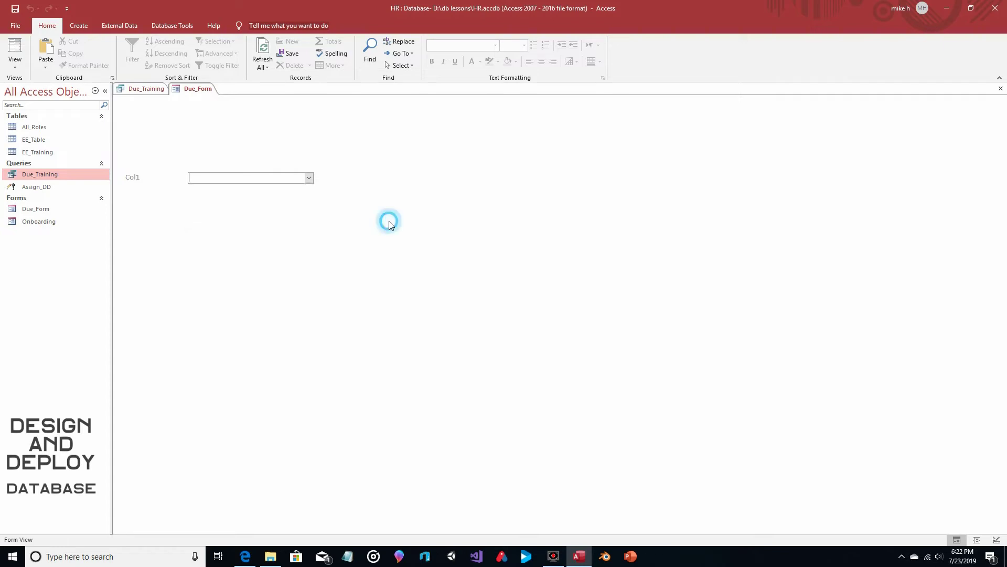
Step: Return Due_Form to Design View and set the combo box's Allow Value List Edits property to No
{"action": "left_click", "coordinate": [15, 65]}
{"action": "left_click", "coordinate": [31, 131]}
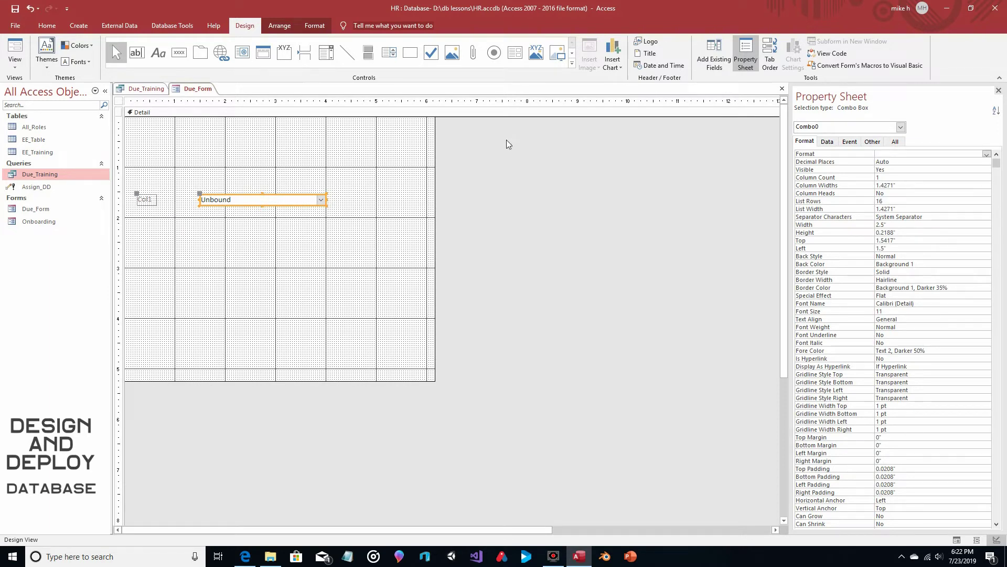
{"action": "left_click", "coordinate": [828, 142]}
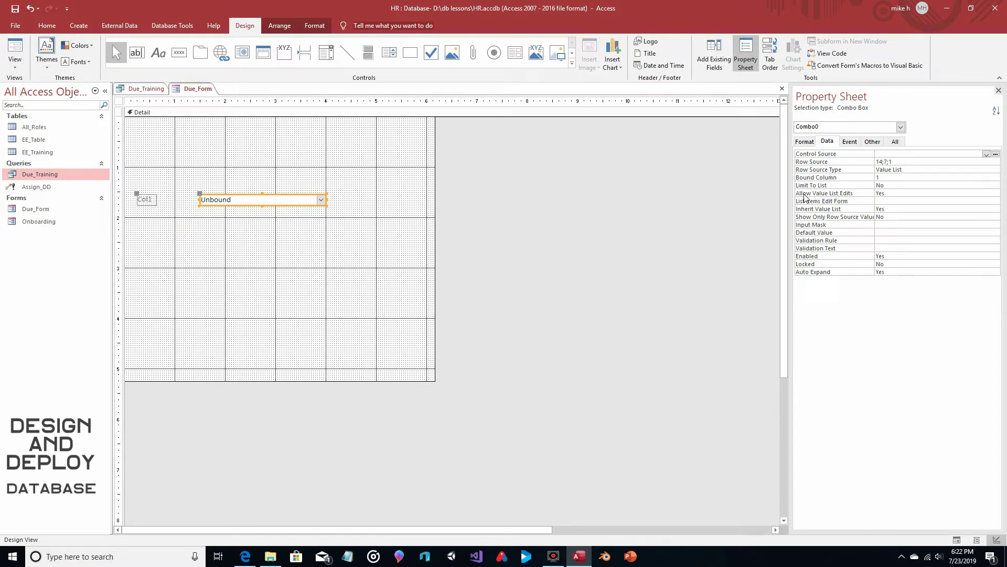
{"action": "left_click", "coordinate": [904, 193]}
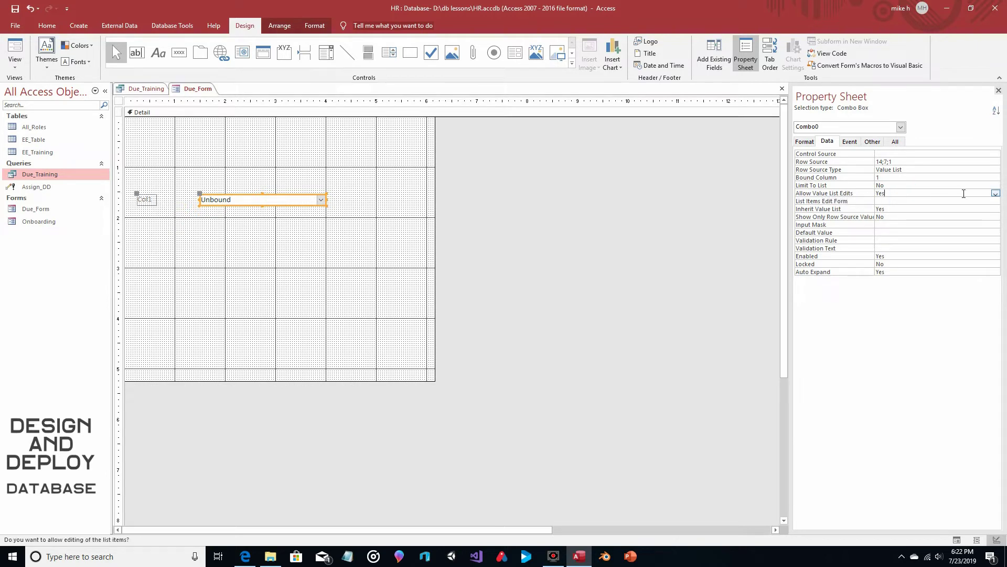
{"action": "left_click", "coordinate": [995, 193]}
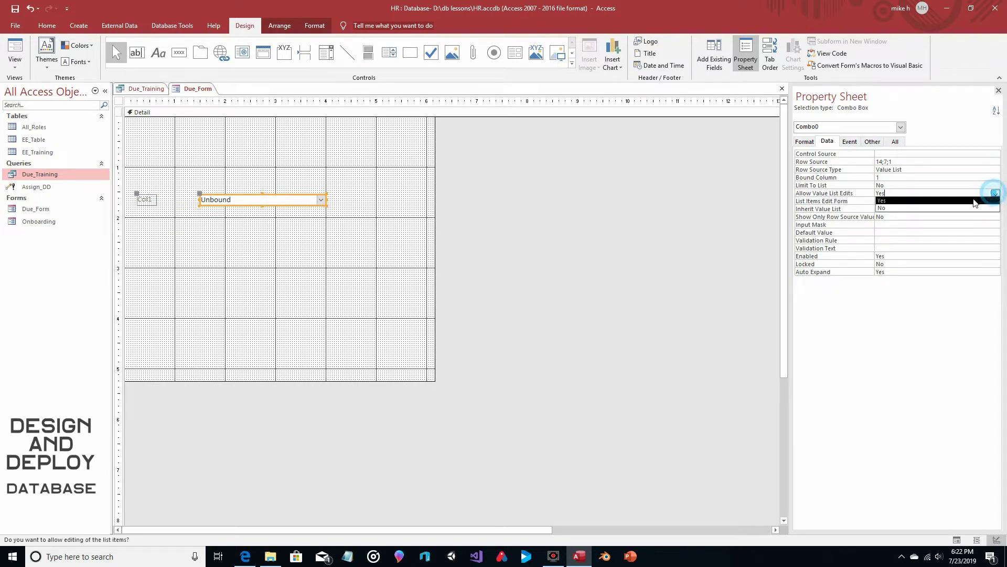
{"action": "left_click", "coordinate": [970, 208]}
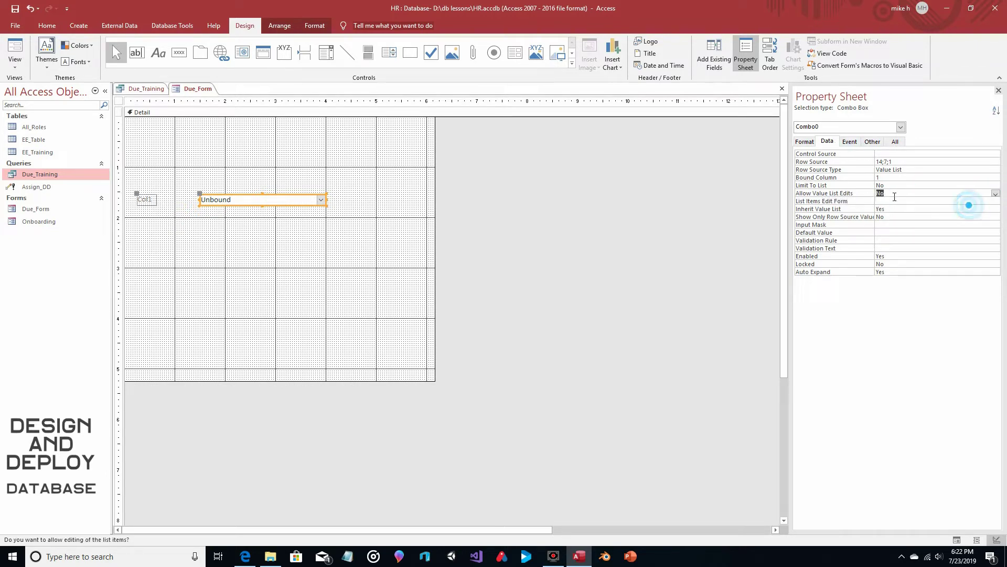
Step: Save Due_Form and check the combo box's list choices in Form View
{"action": "left_click", "coordinate": [15, 9]}
{"action": "left_click", "coordinate": [15, 50]}
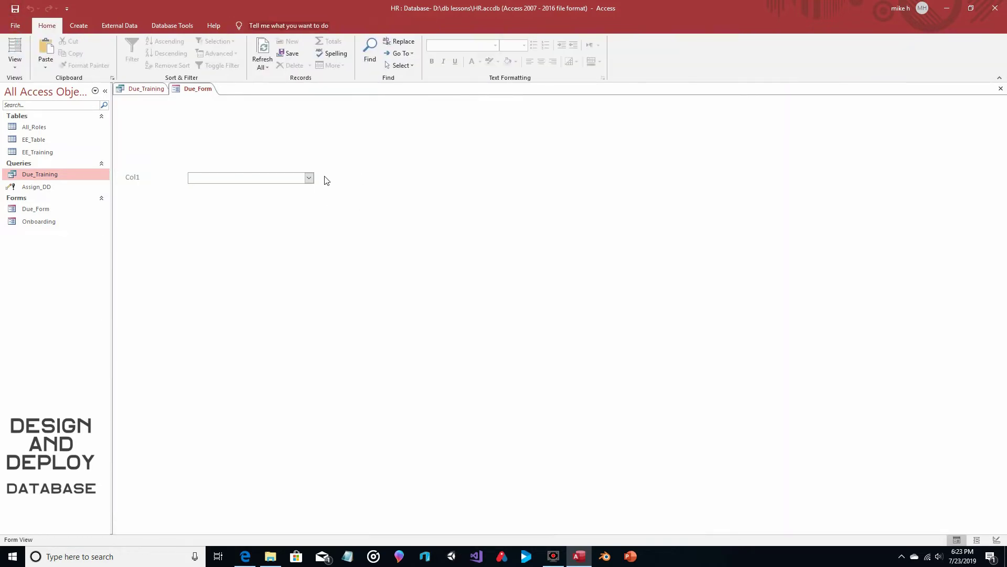
{"action": "left_click", "coordinate": [310, 177]}
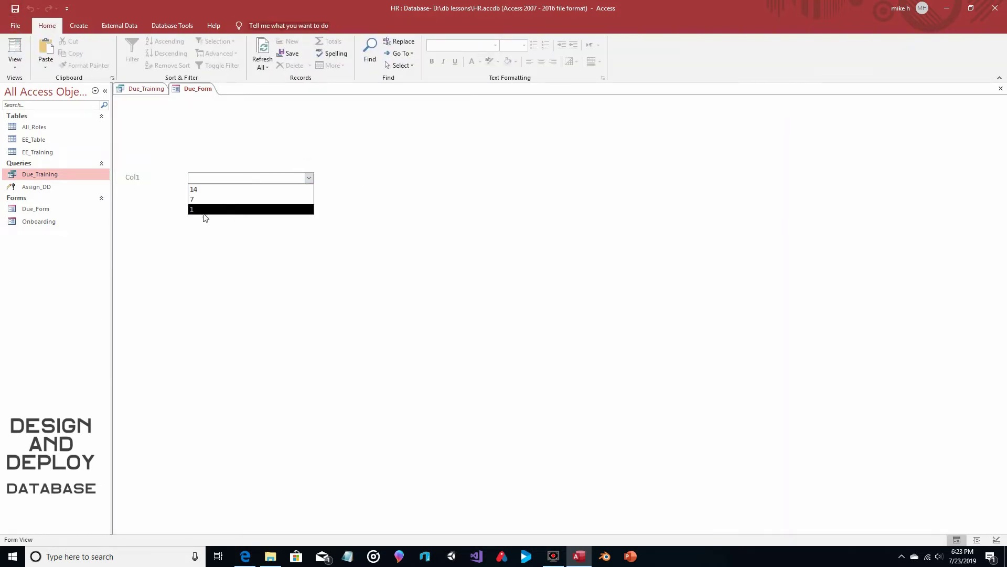
Step: Return Due_Form to Design View and create a VBA code procedure for the combo box's On Change event
{"action": "left_click", "coordinate": [14, 62]}
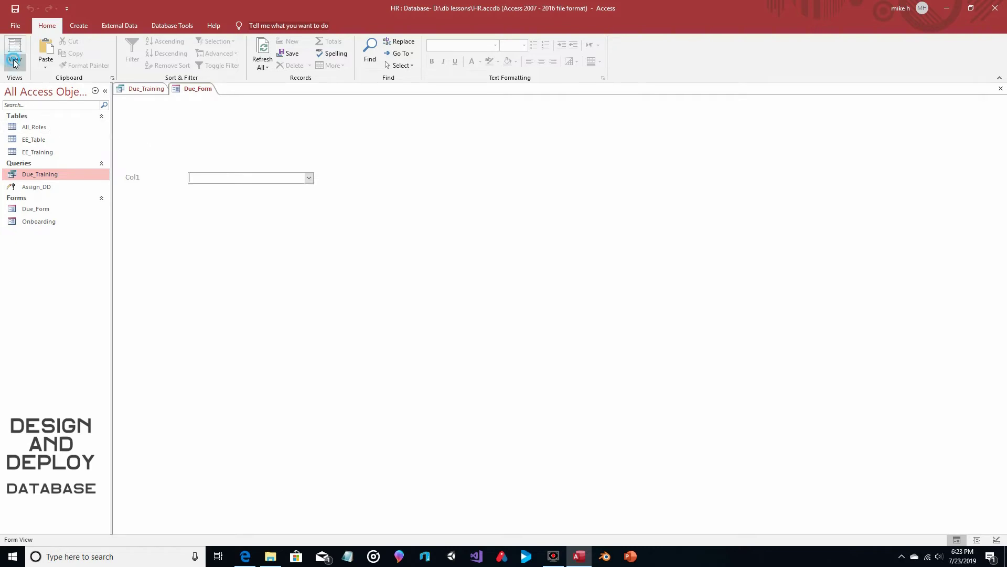
{"action": "left_click", "coordinate": [20, 130]}
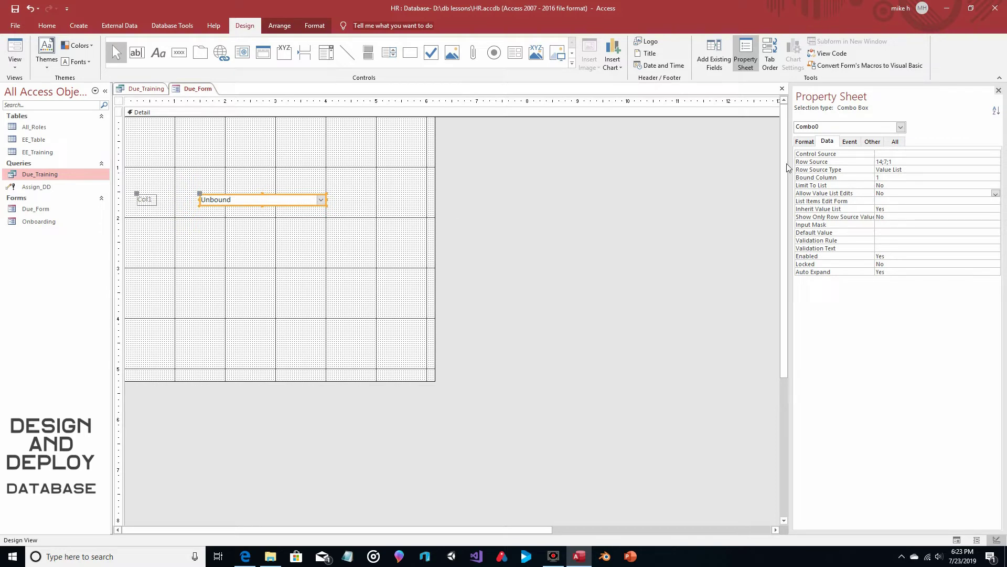
{"action": "left_click", "coordinate": [849, 141]}
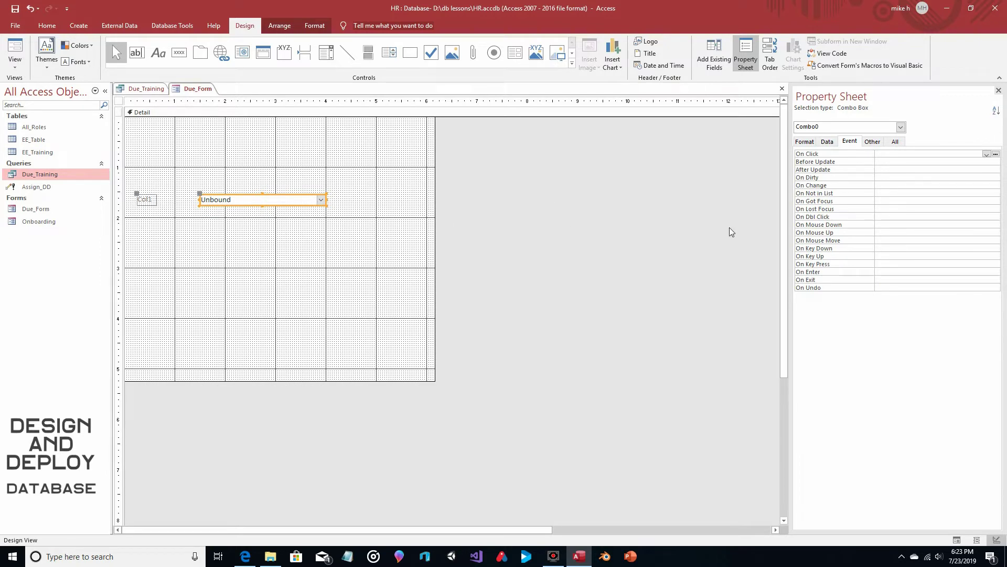
{"action": "left_click", "coordinate": [889, 185]}
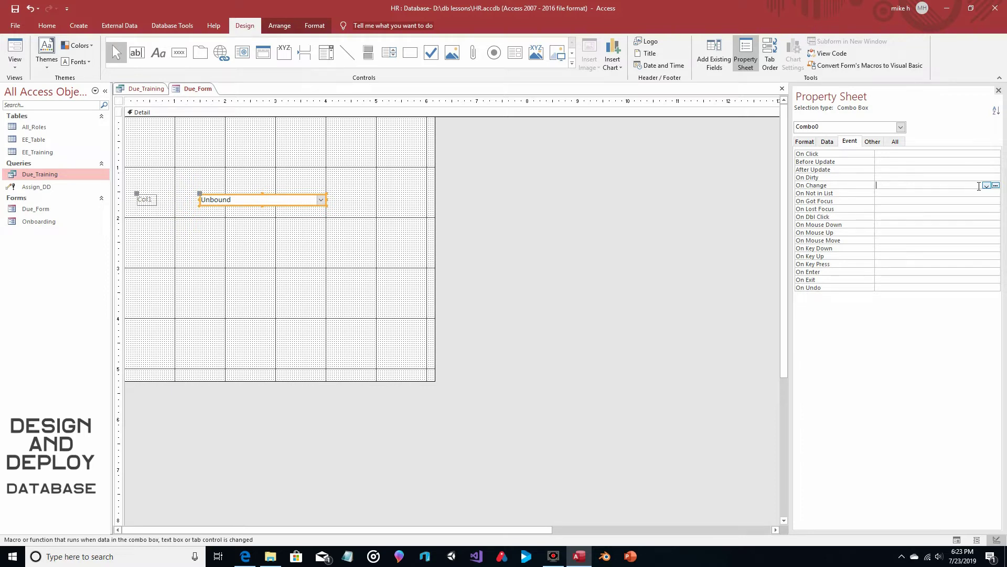
{"action": "left_click", "coordinate": [996, 185]}
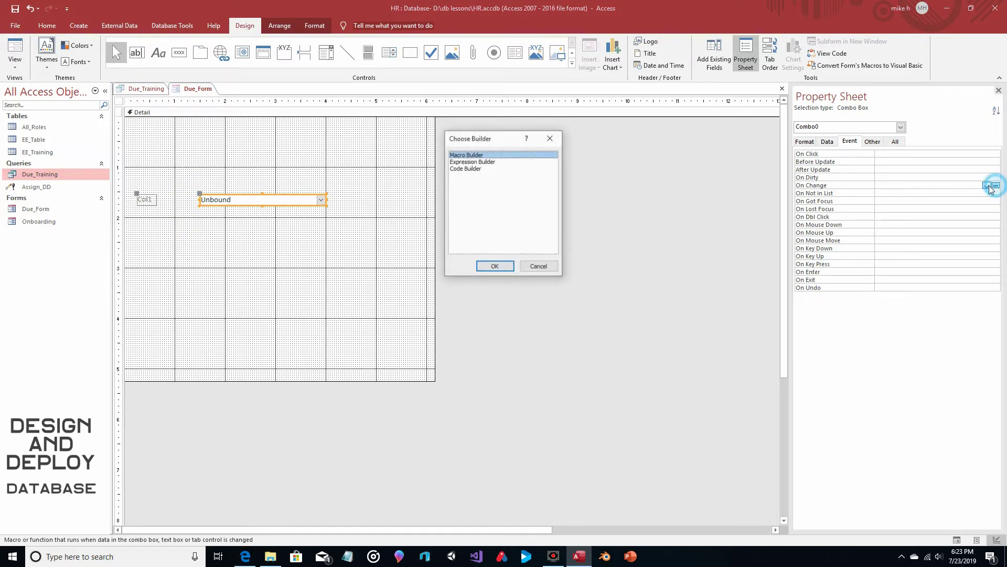
{"action": "double_click", "coordinate": [468, 169]}
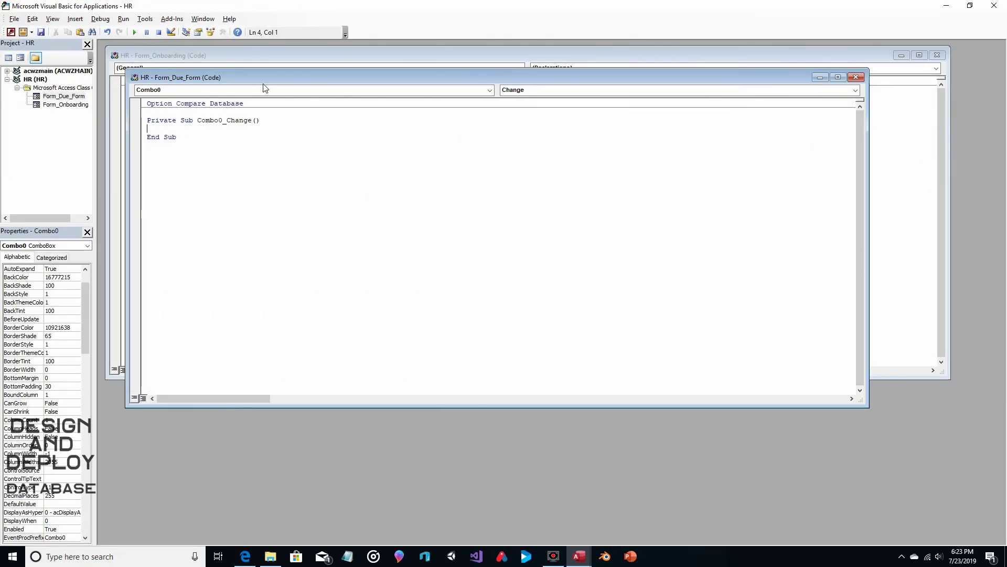
{"action": "left_click_drag", "start_coordinate": [290, 78], "coordinate": [407, 61]}
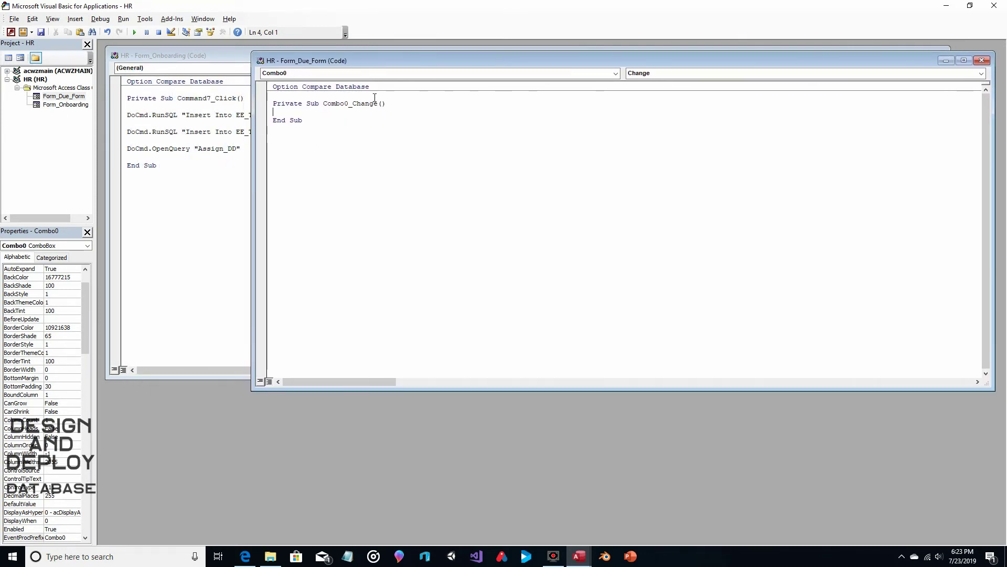
Step: Add a DoCmd.OpenQuery statement to the body of the Combo0_Change procedure
{"action": "key", "text": "Return"}
{"action": "key", "text": "Return"}
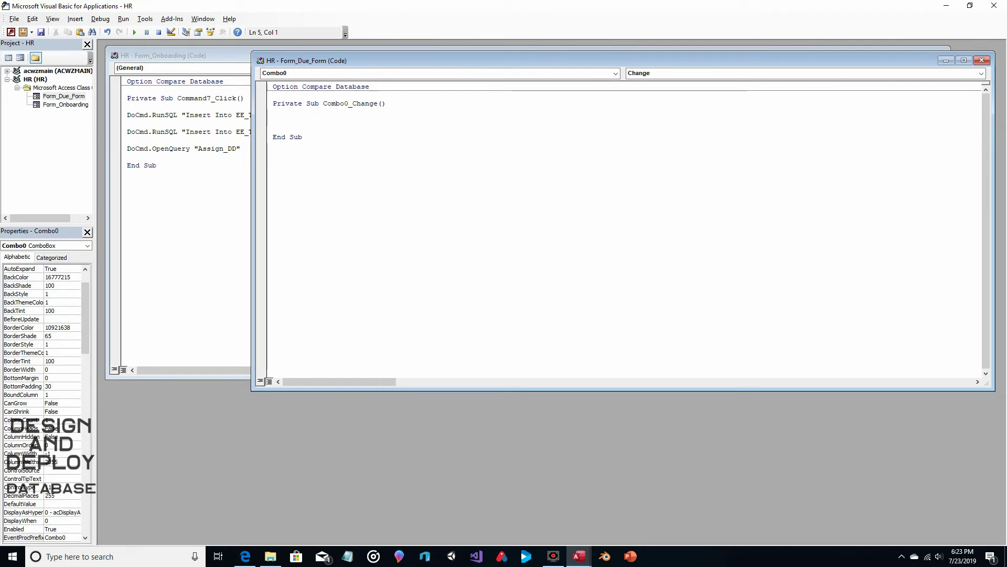
{"action": "type", "text": "DoCmd"}
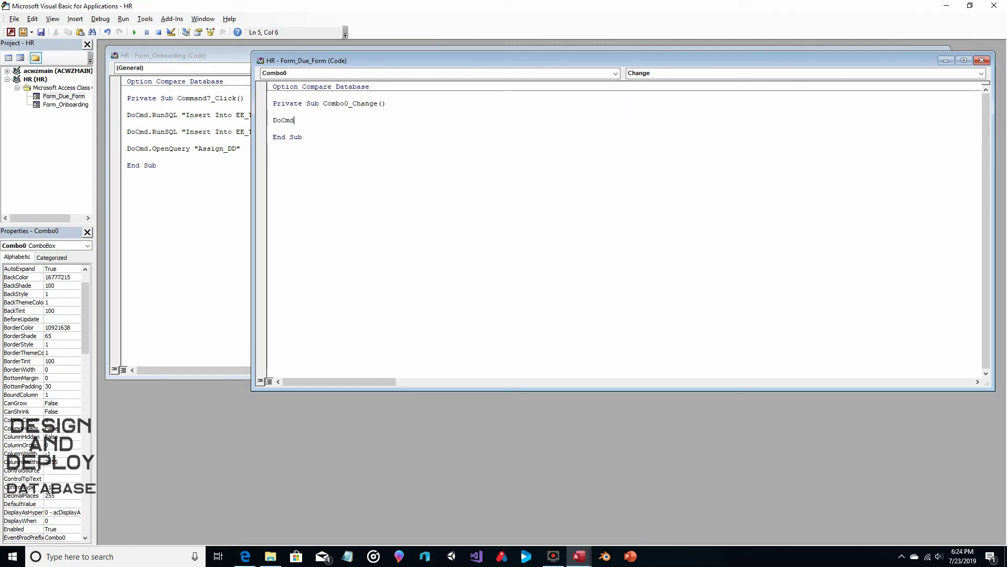
{"action": "type", "text": ".Open"}
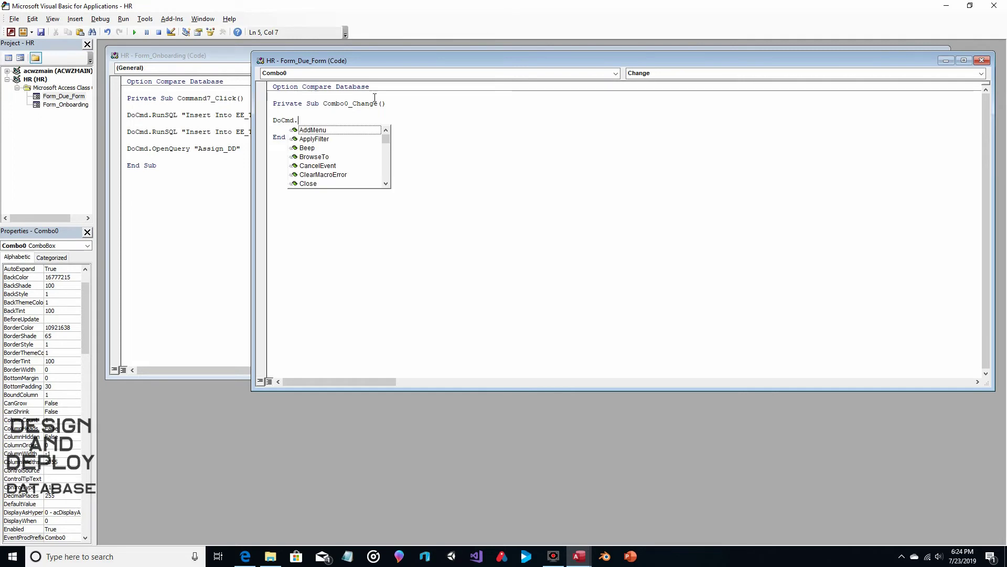
{"action": "key", "text": "Down"}
{"action": "key", "text": "Down"}
{"action": "key", "text": "Down"}
{"action": "key", "text": "Down"}
{"action": "key", "text": "Down"}
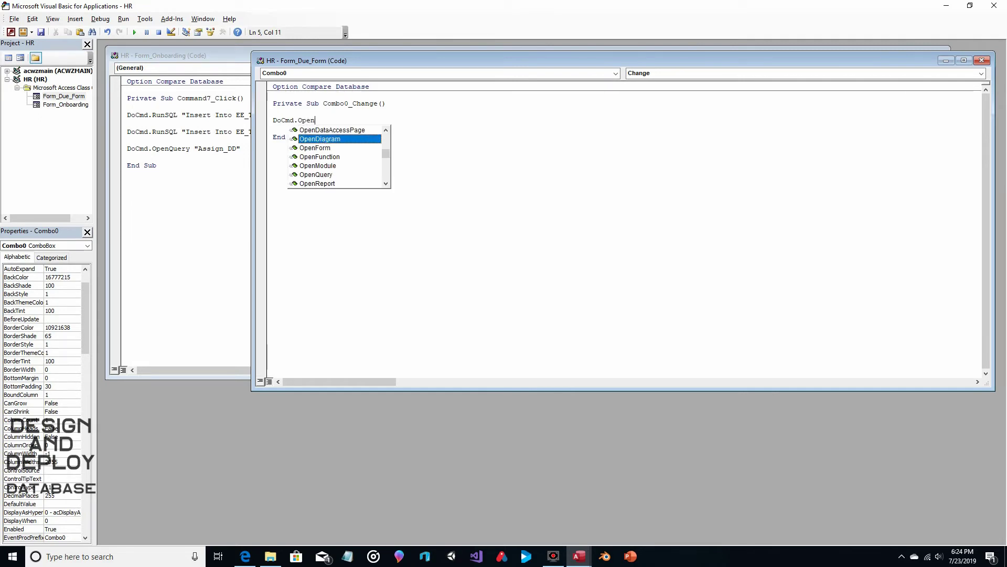
{"action": "key", "text": "Return"}
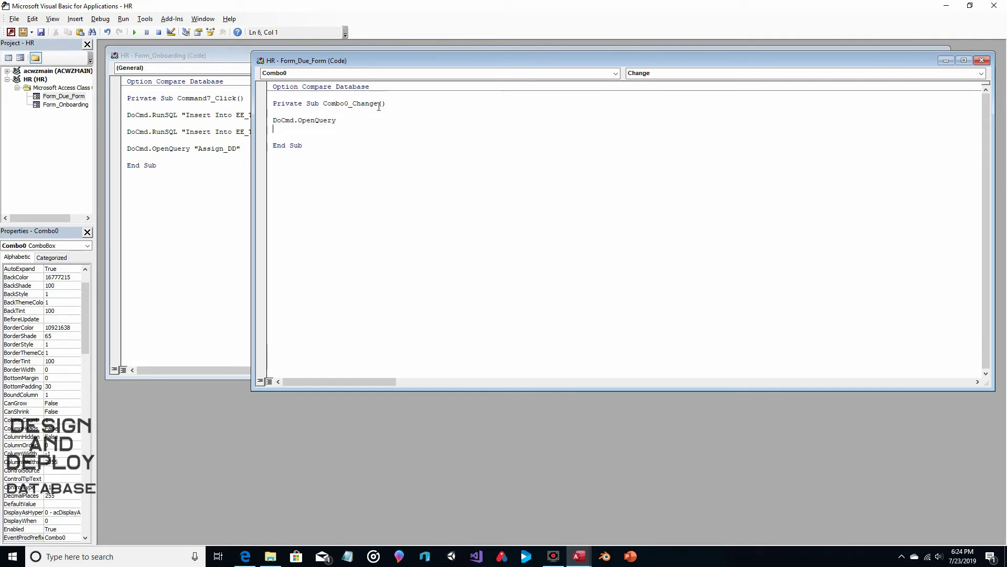
Step: Complete the OpenQuery statement with "Due_Training" as its query name
{"action": "left_click", "coordinate": [365, 121]}
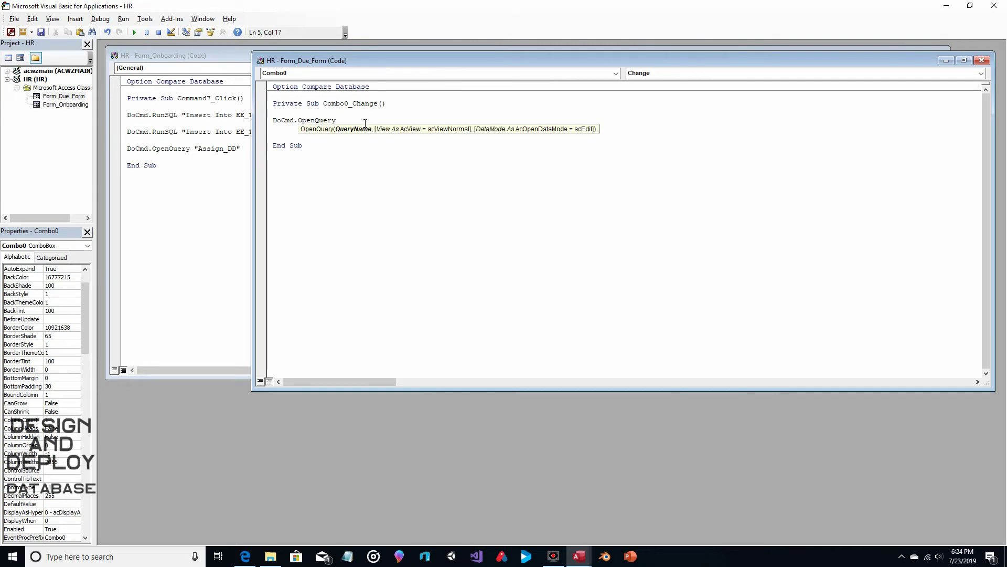
{"action": "type", "text": "\"Due"}
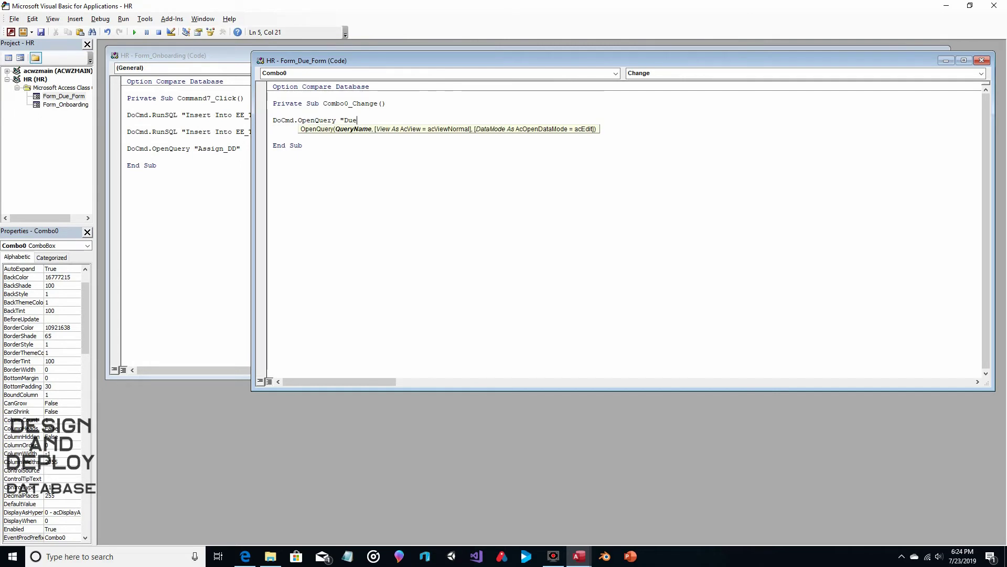
{"action": "key", "text": "BackSpace"}
{"action": "key", "text": "BackSpace"}
{"action": "key", "text": "BackSpace"}
{"action": "type", "text": "Due_Training\""}
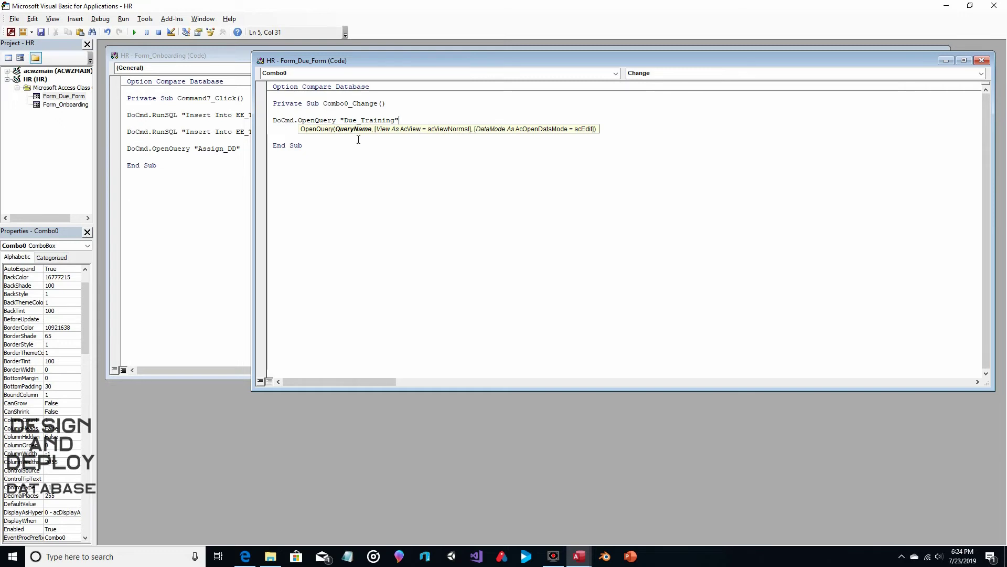
{"action": "left_click", "coordinate": [337, 154]}
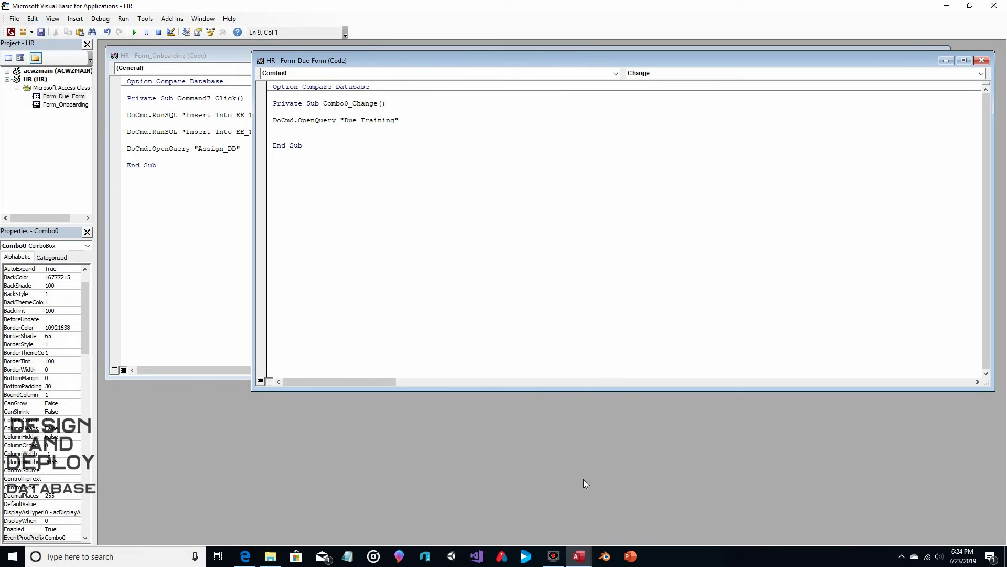
Step: Switch back to the Access database window and bring up the Due_Training query's design
{"action": "mouse_move", "coordinate": [579, 555]}
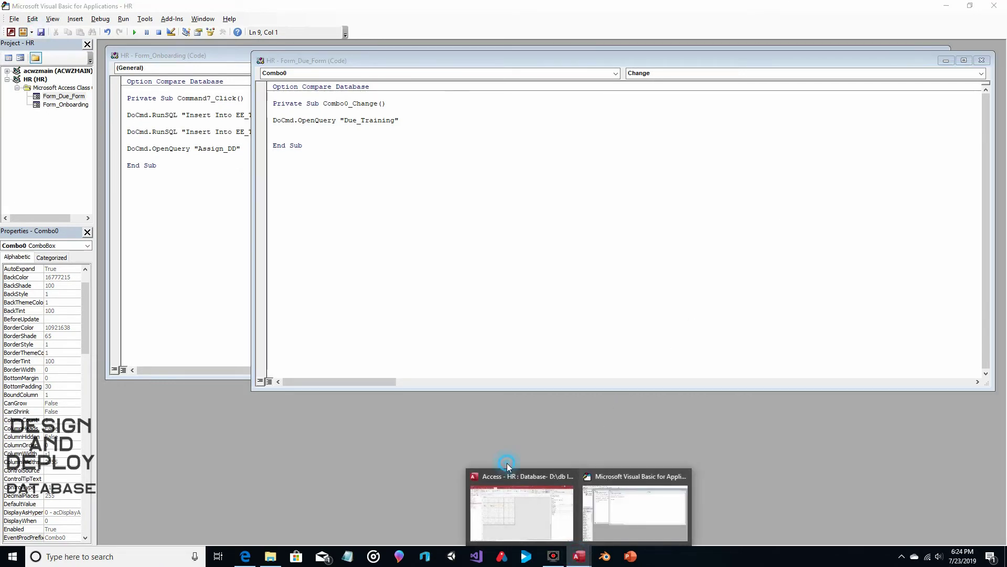
{"action": "left_click", "coordinate": [508, 512]}
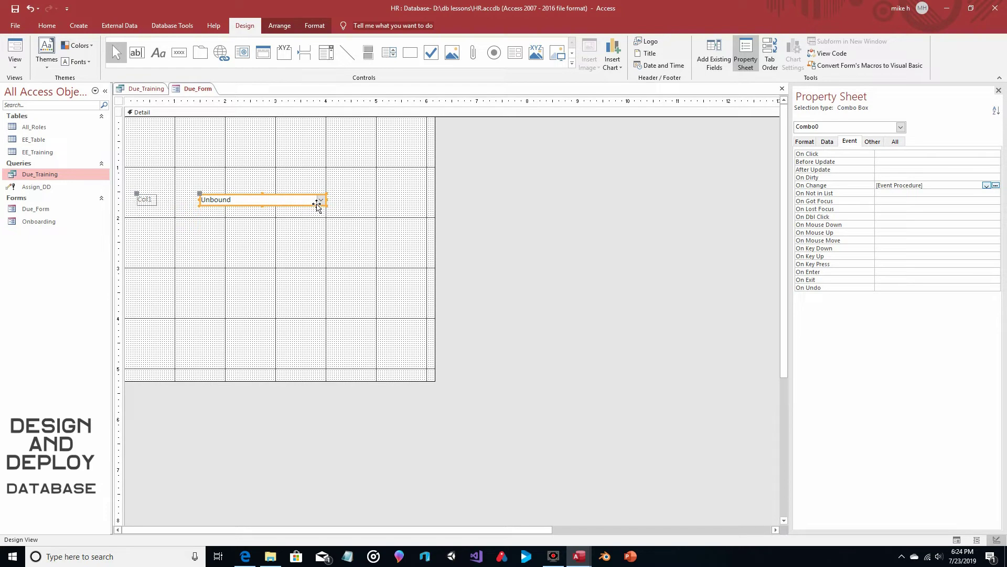
{"action": "left_click", "coordinate": [494, 212]}
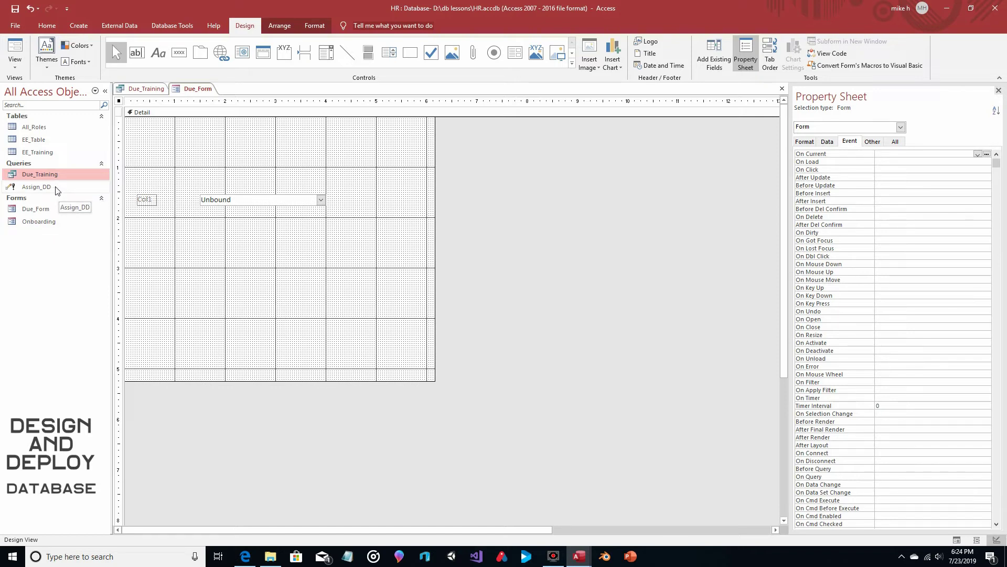
{"action": "left_click", "coordinate": [142, 88]}
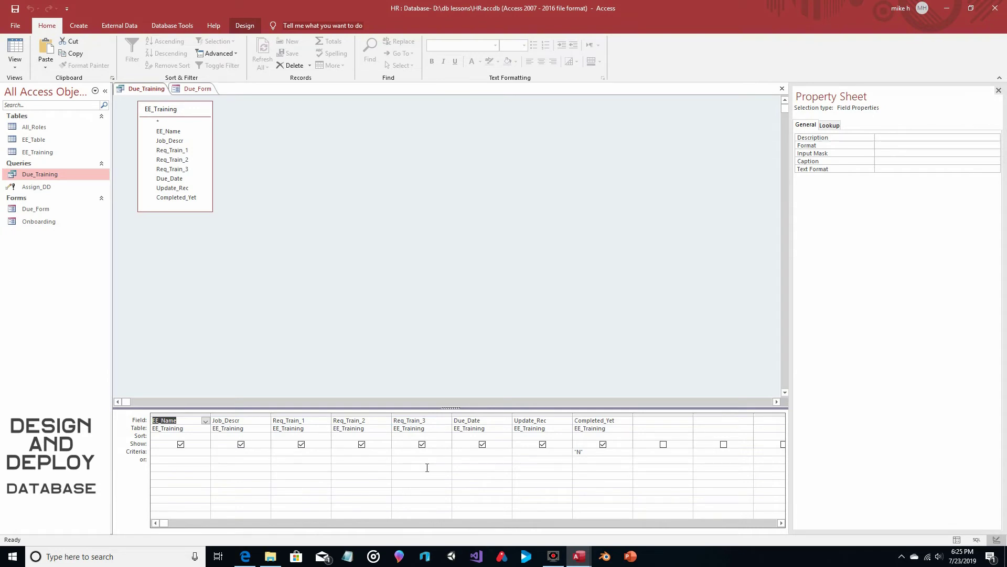
{"action": "left_click", "coordinate": [471, 453]}
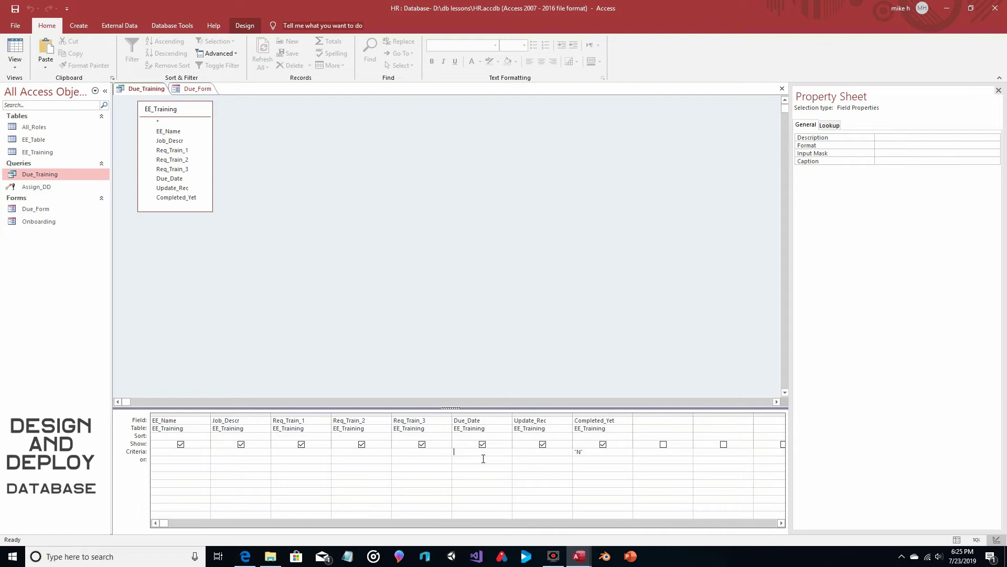
{"action": "type", "text": "Date"}
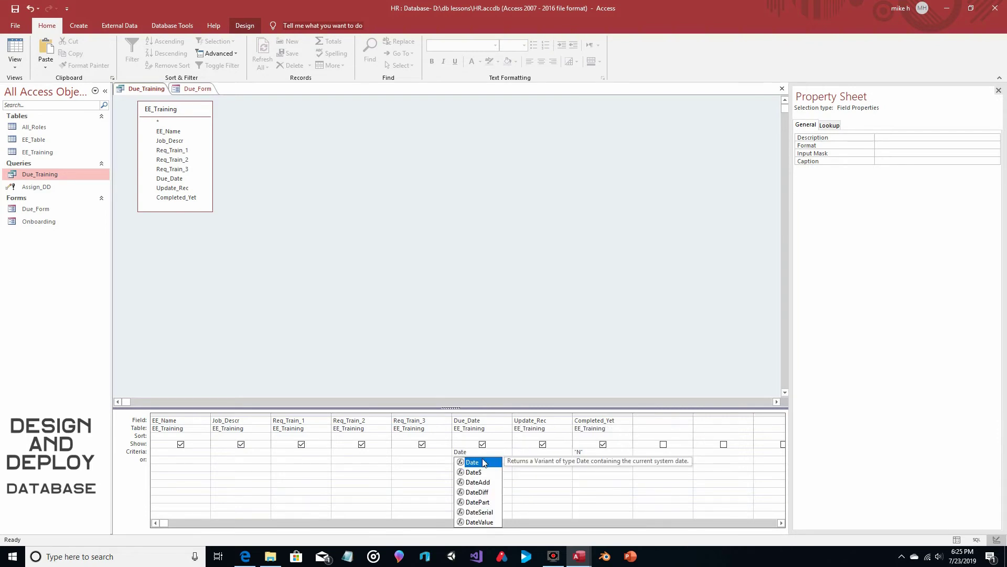
{"action": "double_click", "coordinate": [483, 462]}
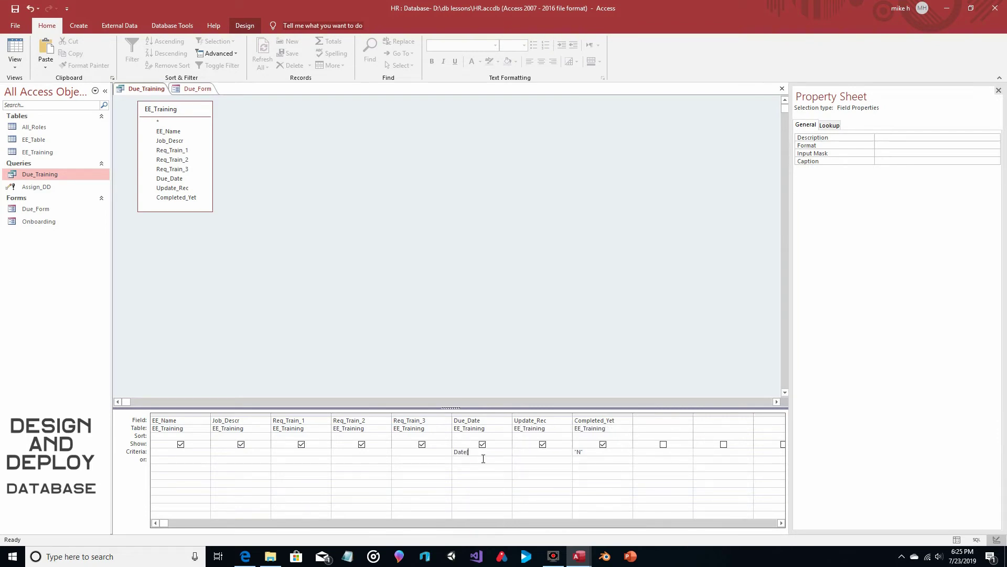
{"action": "key", "text": "BackSpace"}
{"action": "key", "text": "BackSpace"}
{"action": "key", "text": "BackSpace"}
{"action": "key", "text": "BackSpace"}
Step: Open the Expression Builder for the Due_Date criteria and start the expression with =Date()+
{"action": "right_click", "coordinate": [490, 453]}
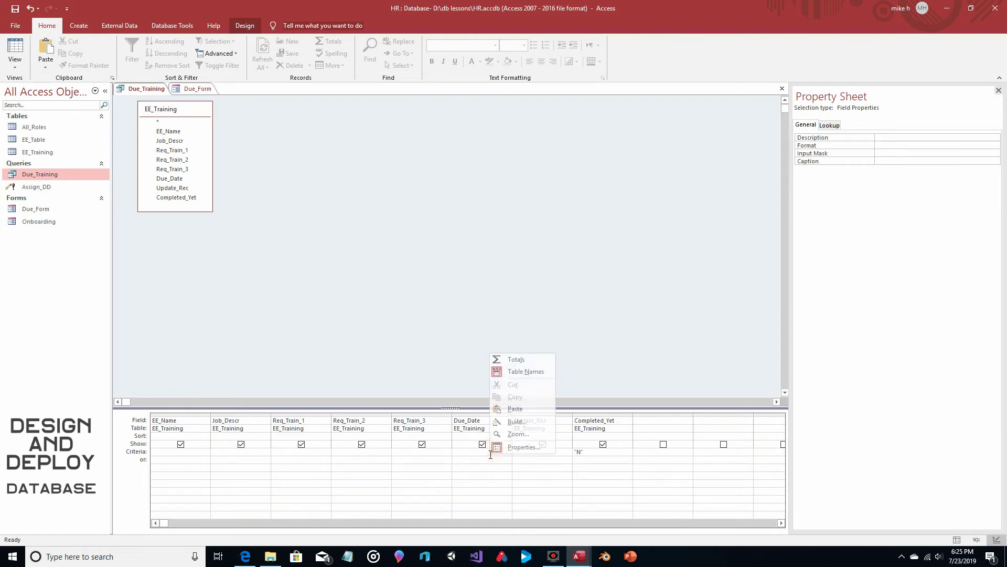
{"action": "left_click", "coordinate": [515, 422]}
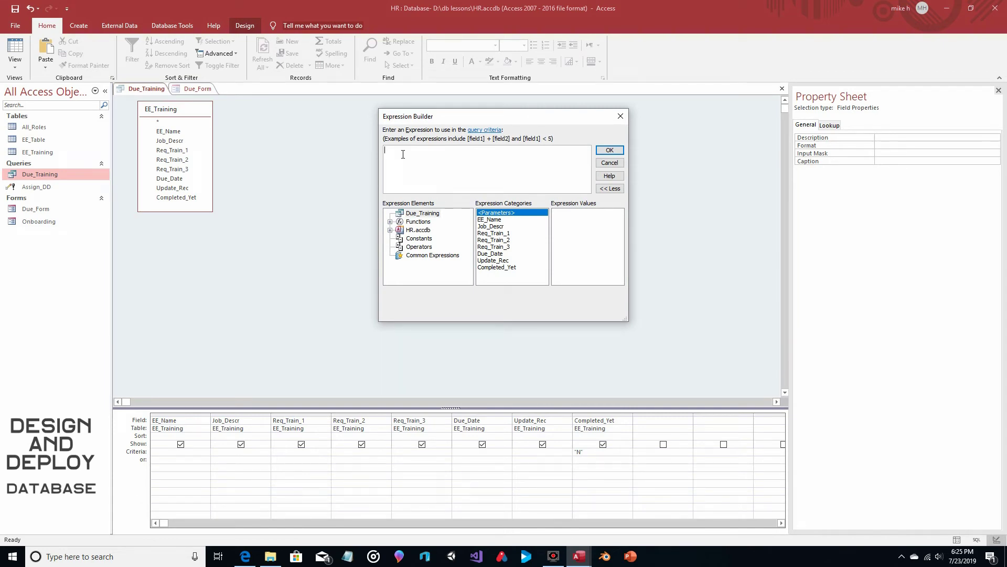
{"action": "type", "text": "=Date("}
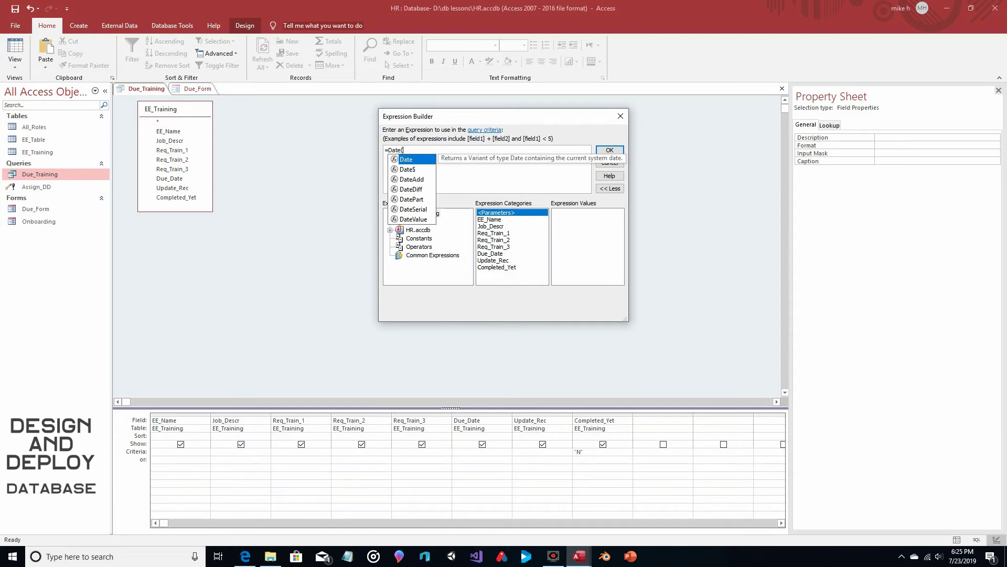
{"action": "double_click", "coordinate": [404, 159]}
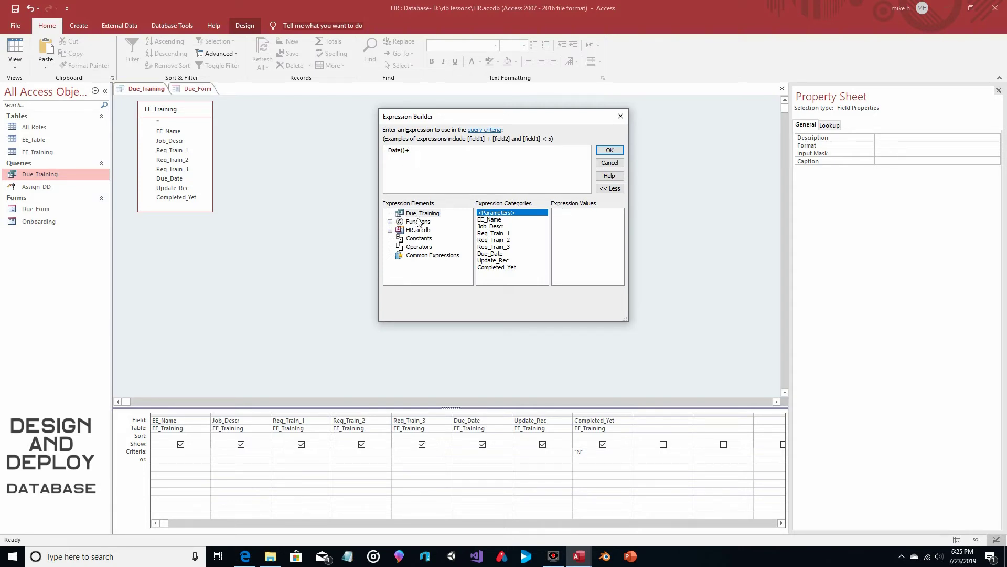
Step: Append the value of Combo0 from the loaded Due_Form to the expression, giving =Date()+ Forms![Due_Form]![Combo0]
{"action": "left_click", "coordinate": [389, 229]}
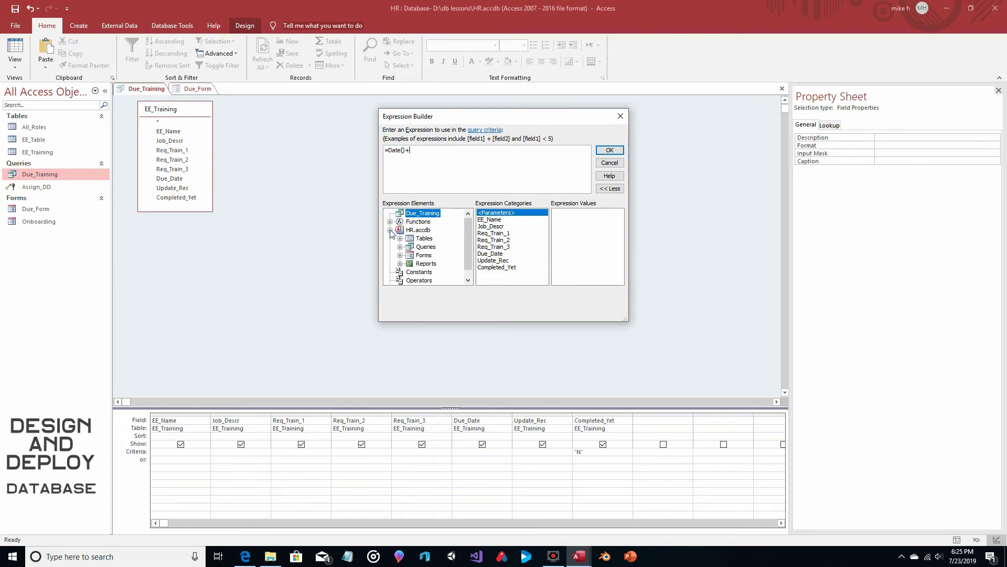
{"action": "left_click", "coordinate": [400, 256]}
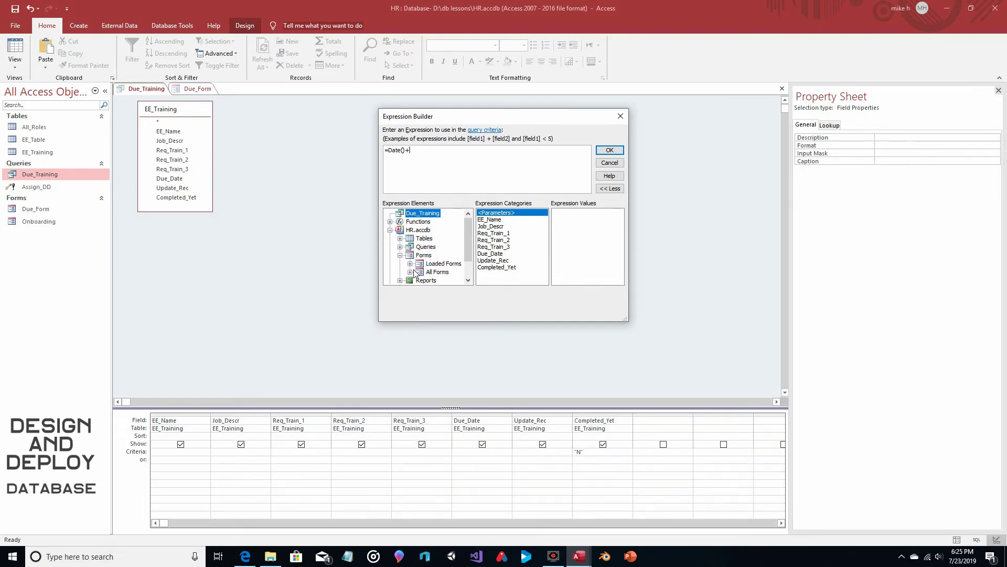
{"action": "left_click", "coordinate": [409, 263]}
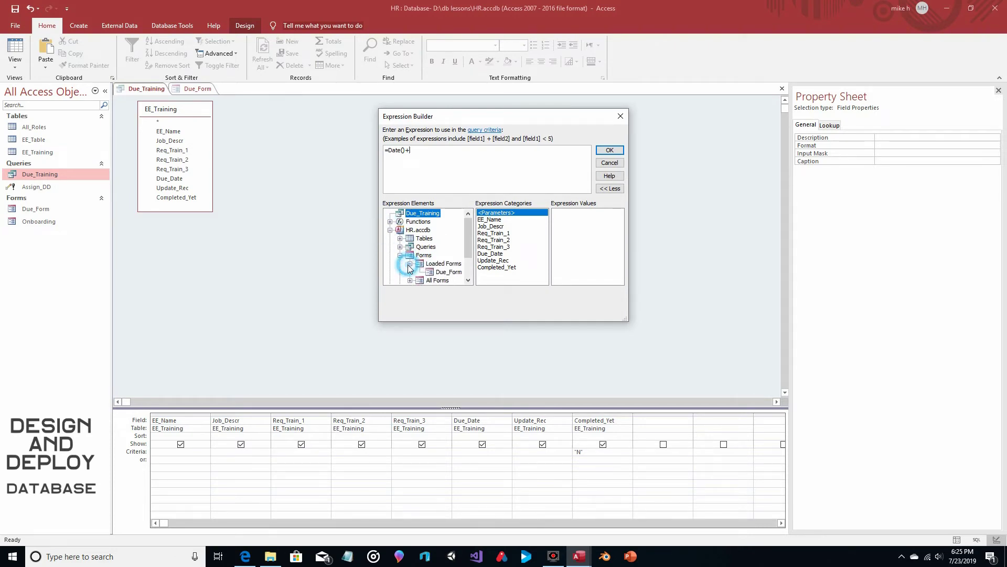
{"action": "left_click", "coordinate": [447, 271]}
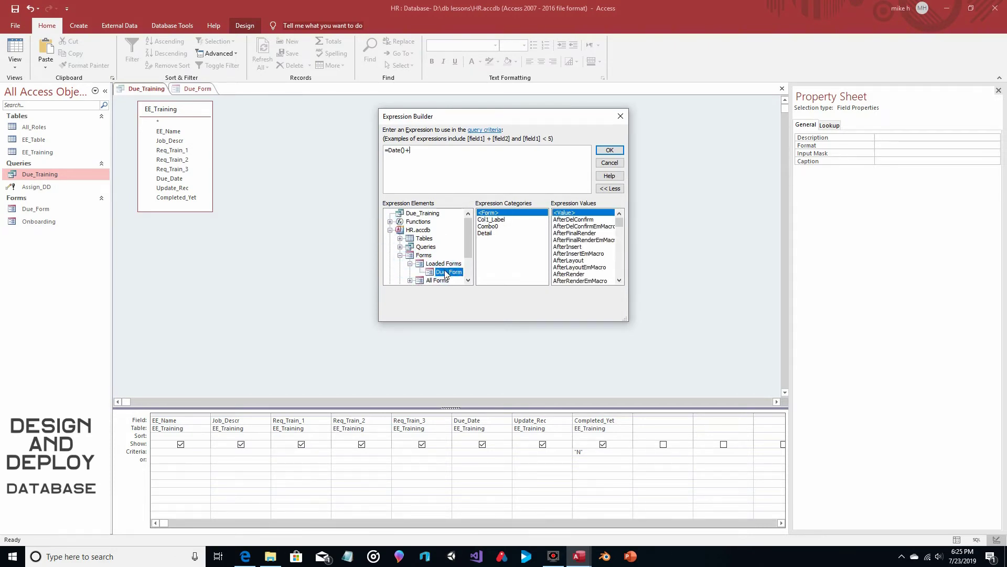
{"action": "left_click", "coordinate": [496, 228]}
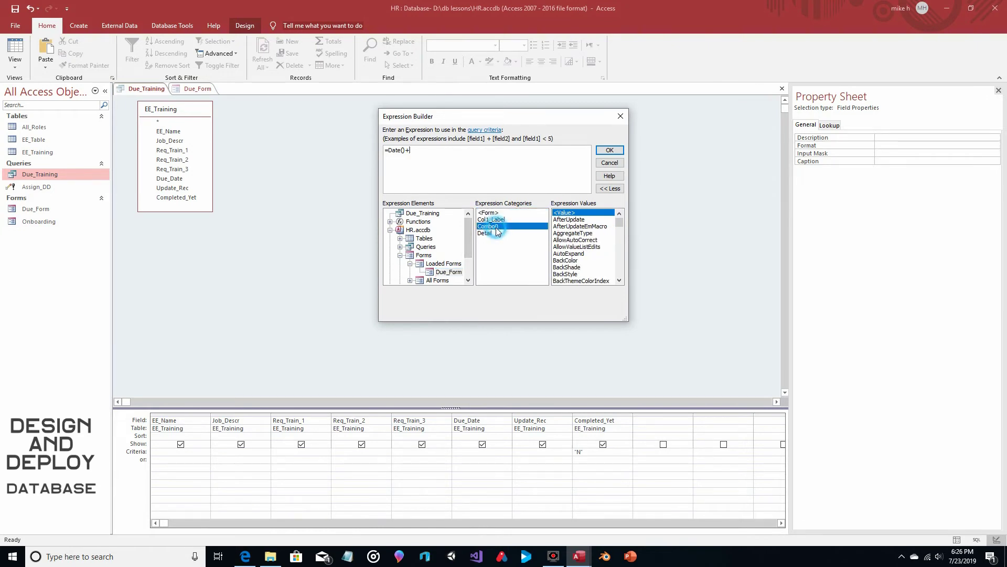
{"action": "double_click", "coordinate": [574, 214]}
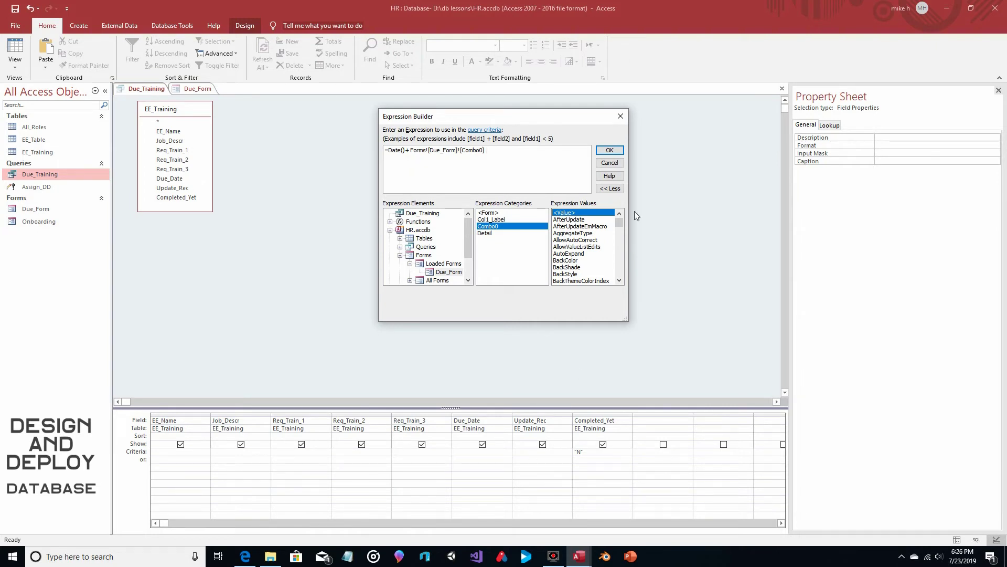
Step: Accept the expression as the Due_Date criteria and widen the Due_Date column to fit it
{"action": "left_click", "coordinate": [609, 150]}
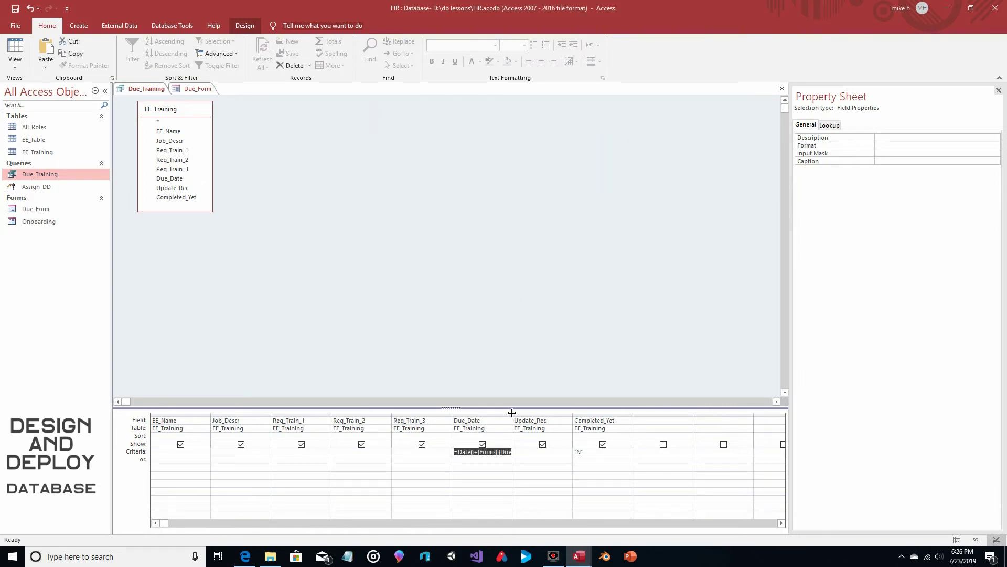
{"action": "left_click_drag", "start_coordinate": [512, 413], "coordinate": [558, 412]}
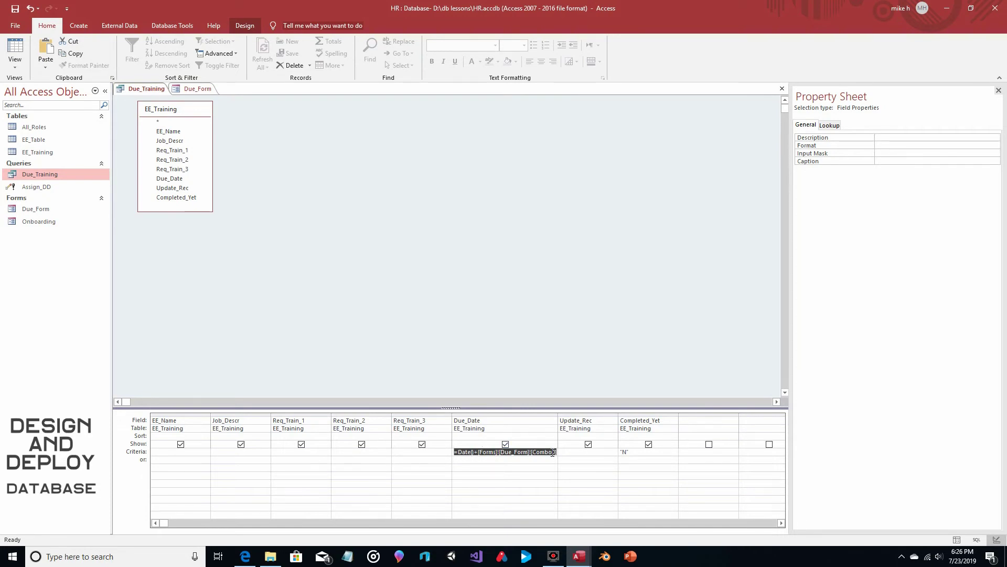
{"action": "left_click", "coordinate": [539, 328]}
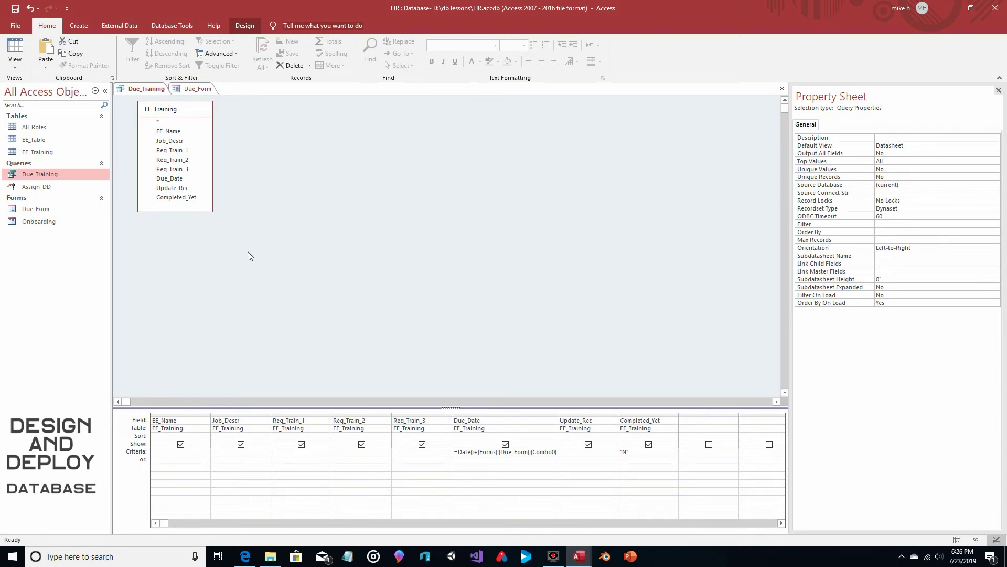
Step: In the EE_Training table, set the last record's Due_Date to 7/30/2019 and its Update_Rec to N
{"action": "left_click", "coordinate": [52, 153]}
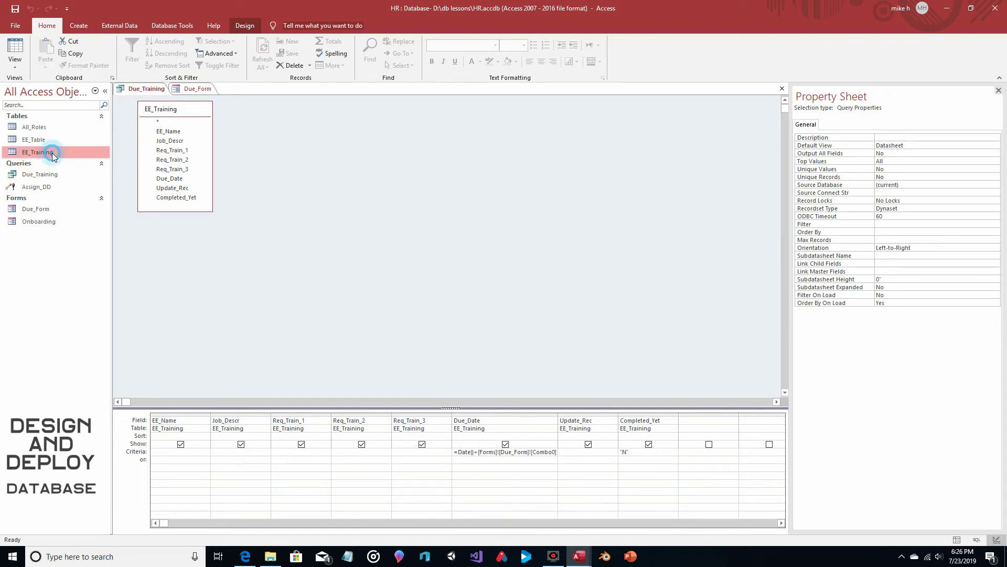
{"action": "double_click", "coordinate": [52, 153]}
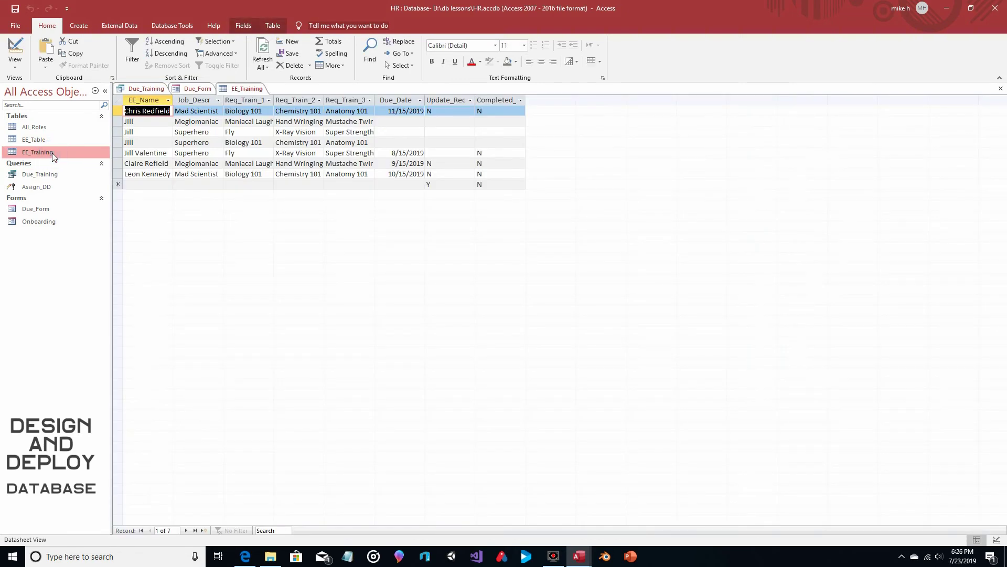
{"action": "double_click", "coordinate": [392, 174]}
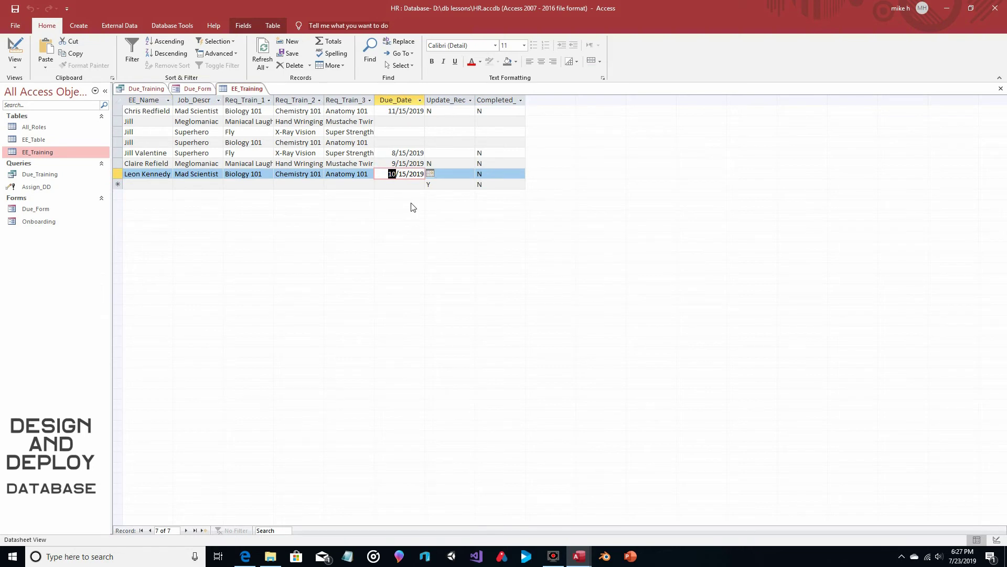
{"action": "type", "text": "7"}
{"action": "key", "text": "BackSpace"}
{"action": "key", "text": "BackSpace"}
{"action": "type", "text": "30"}
{"action": "left_click", "coordinate": [458, 175]}
{"action": "type", "text": "N"}
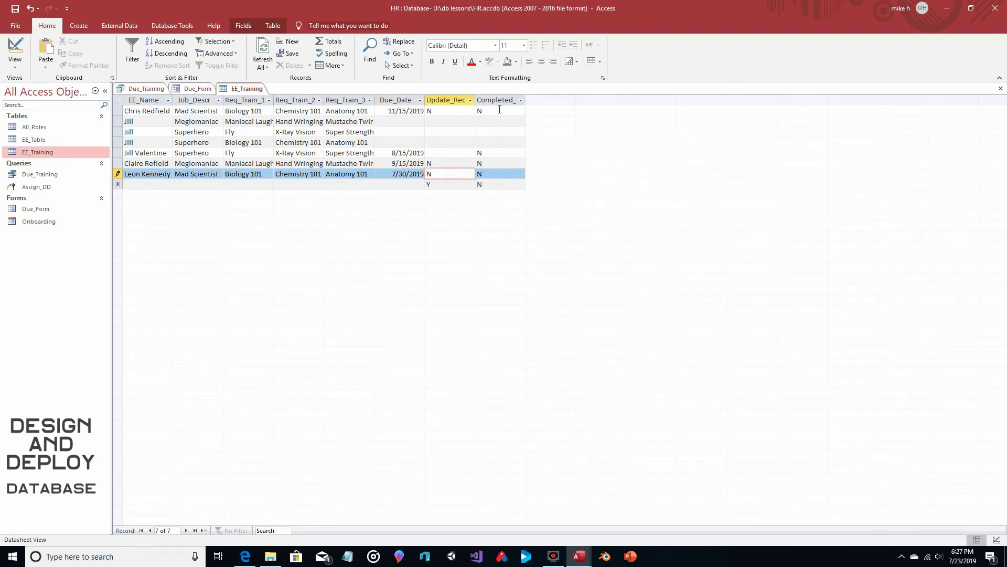
Step: Close the EE_Training table, the Due_Training query and Due_Form
{"action": "left_click", "coordinate": [1000, 89]}
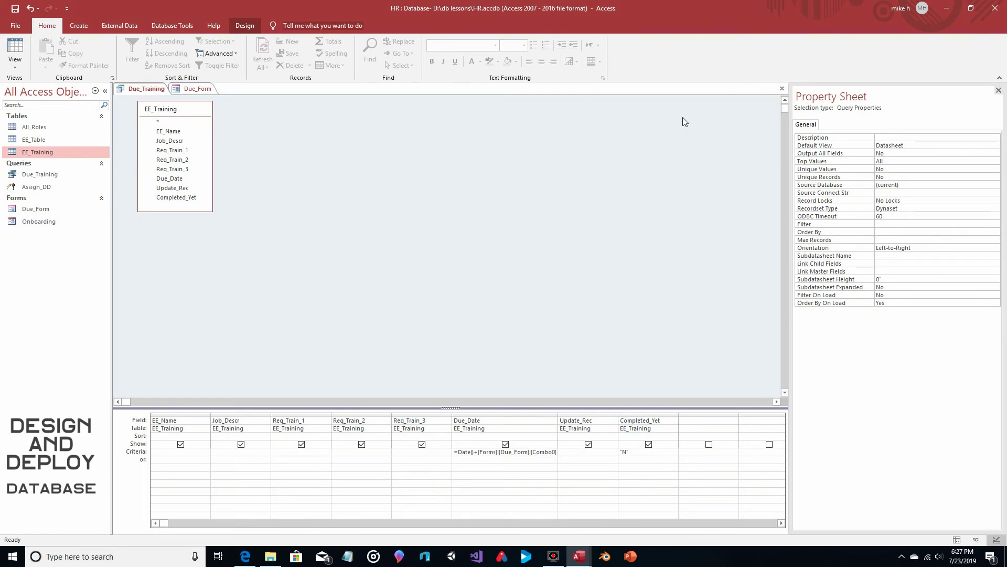
{"action": "left_click", "coordinate": [782, 90]}
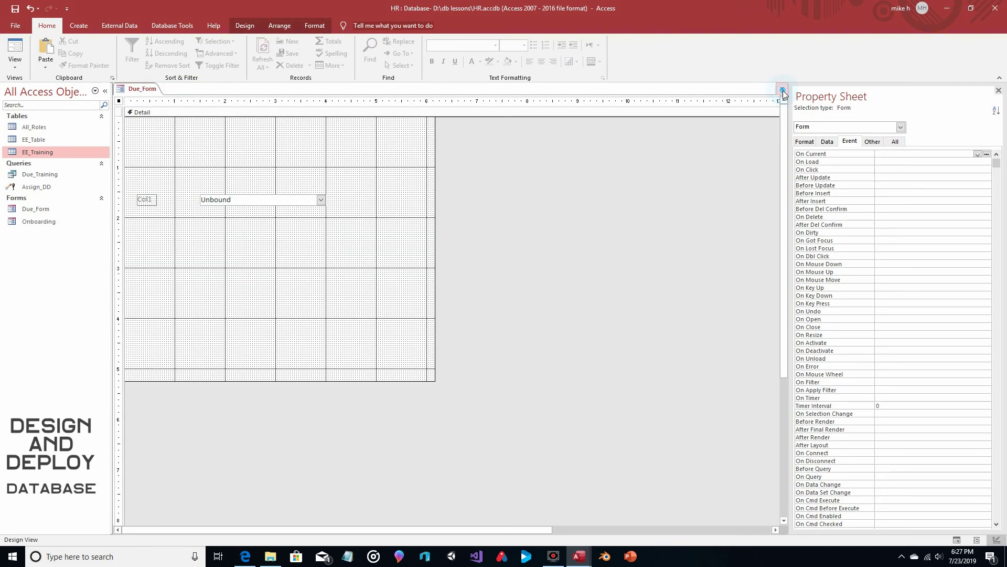
{"action": "left_click", "coordinate": [781, 90]}
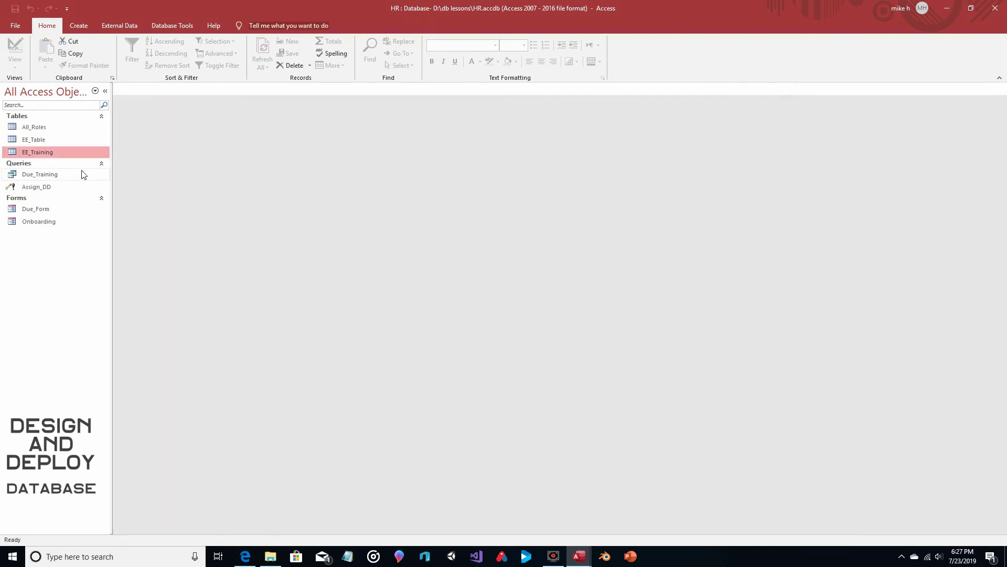
Step: Open Due_Form, choose 7 in its combo box to test the Due_Training query, and close the query results
{"action": "double_click", "coordinate": [45, 210]}
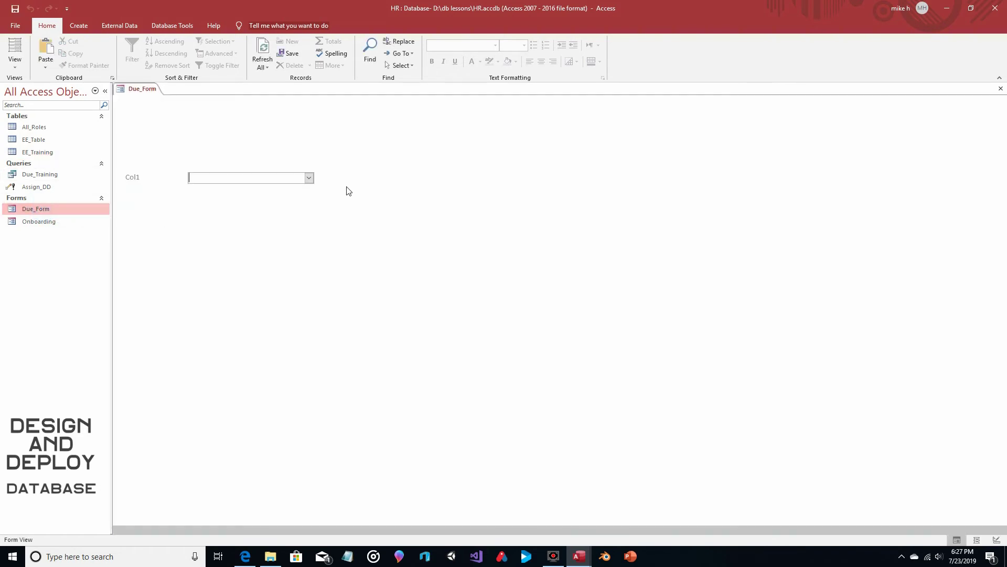
{"action": "left_click", "coordinate": [311, 179]}
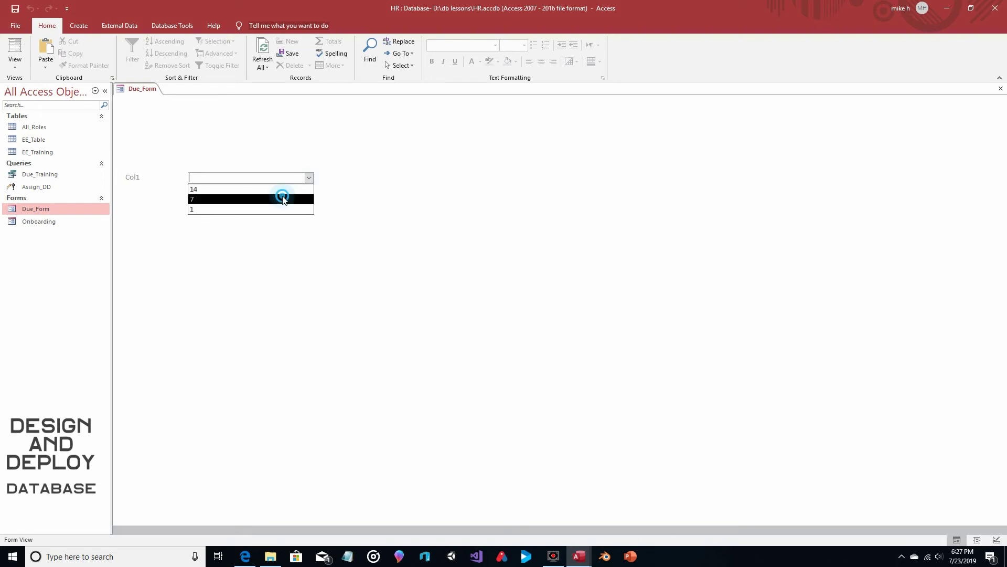
{"action": "left_click", "coordinate": [282, 197]}
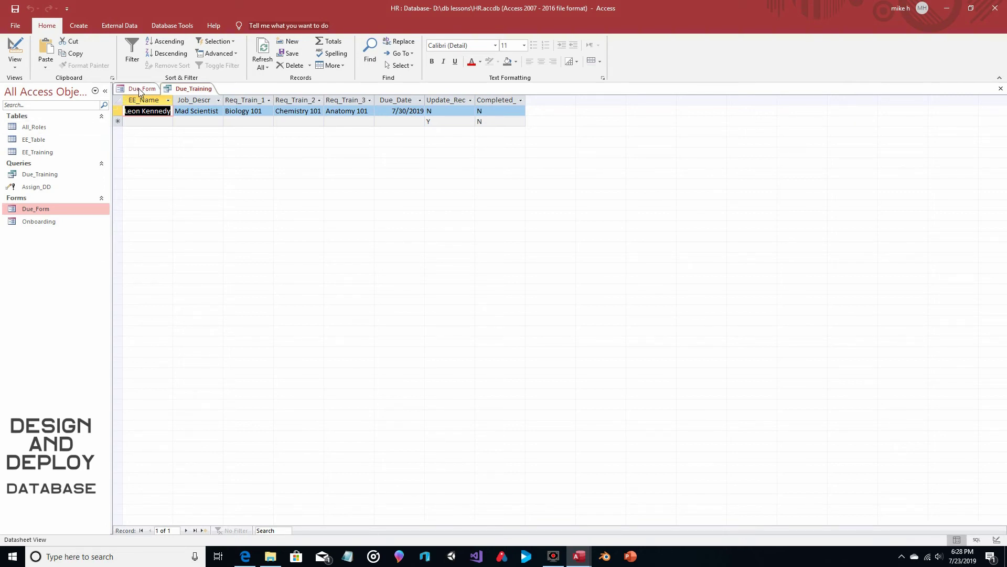
{"action": "left_click", "coordinate": [1002, 92]}
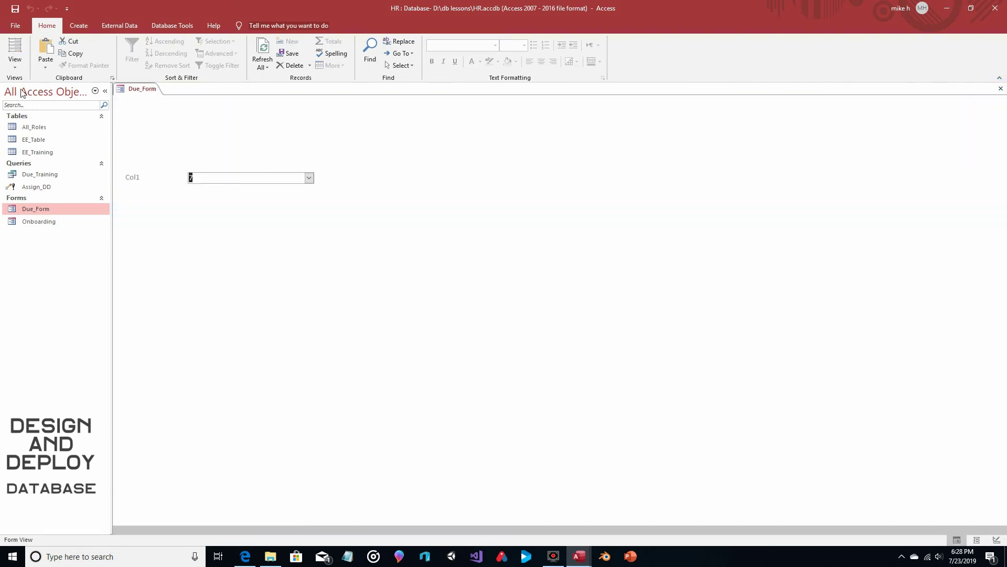
Step: Set the Due_Date of the sixth record in the EE_Training table to 7/24/2019
{"action": "left_click", "coordinate": [38, 153]}
{"action": "double_click", "coordinate": [37, 154]}
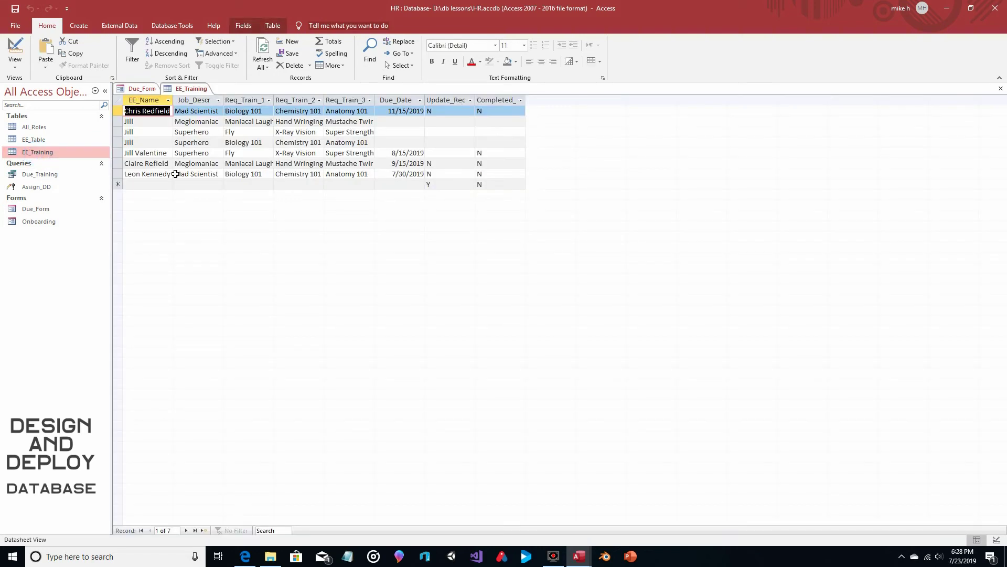
{"action": "left_click", "coordinate": [394, 163]}
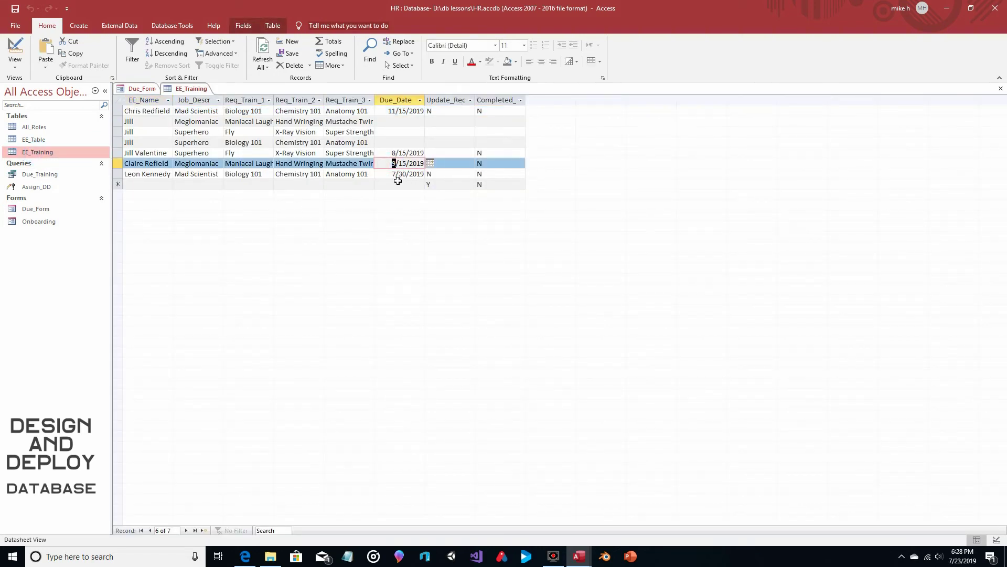
{"action": "type", "text": "7"}
{"action": "double_click", "coordinate": [403, 163]}
{"action": "type", "text": "24"}
Step: Close the EE_Training table and choose 1 in Due_Form's combo box to run the Due_Training query
{"action": "left_click", "coordinate": [1001, 88]}
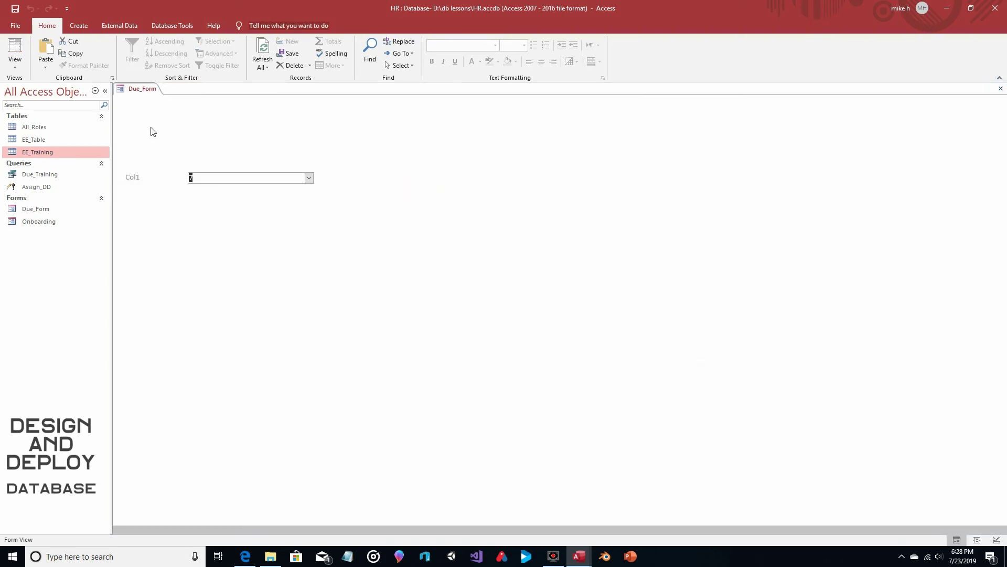
{"action": "left_click", "coordinate": [309, 178]}
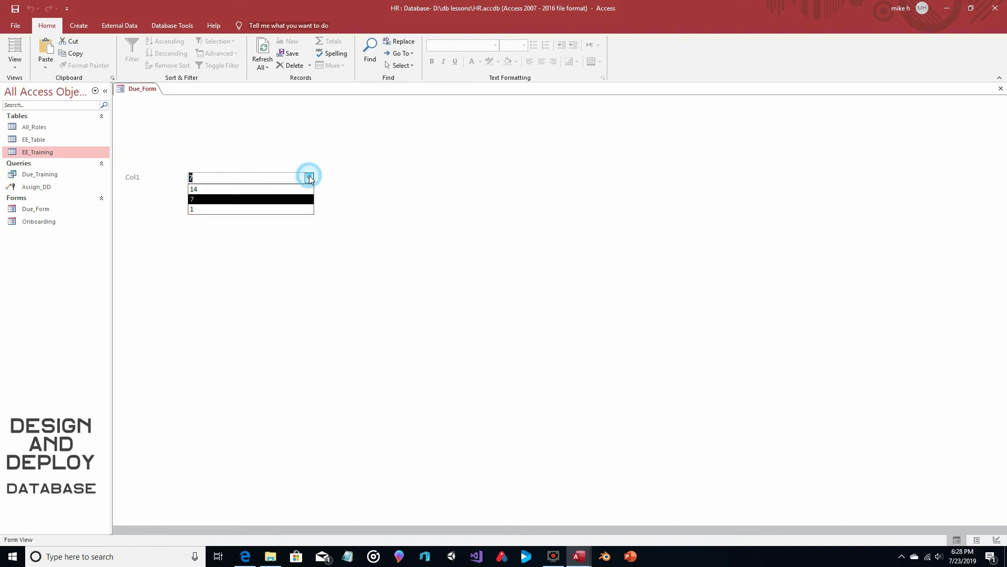
{"action": "left_click", "coordinate": [263, 209]}
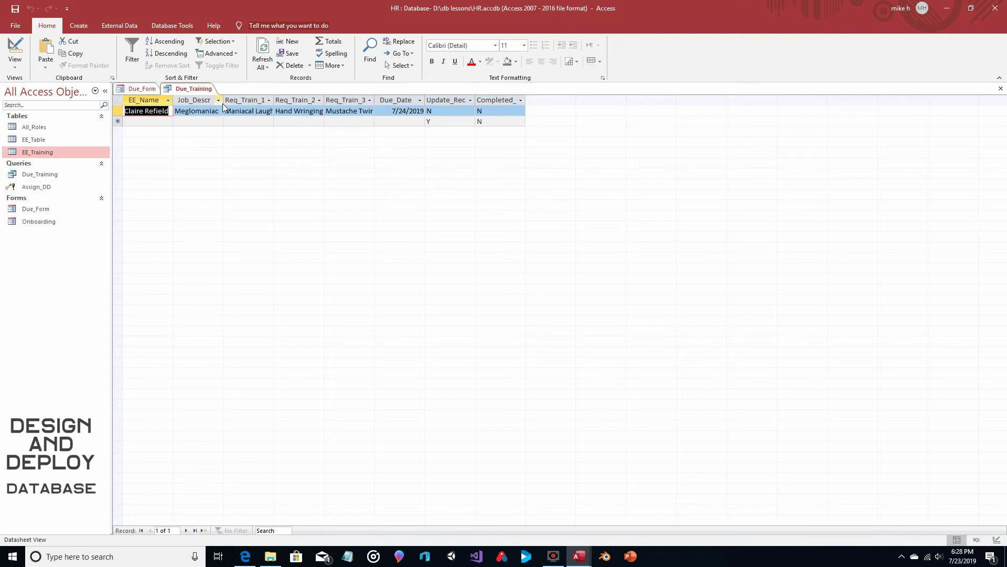
Step: Set the Due_Date of the fifth record in the EE_Training table to 8/7/2019
{"action": "double_click", "coordinate": [38, 152]}
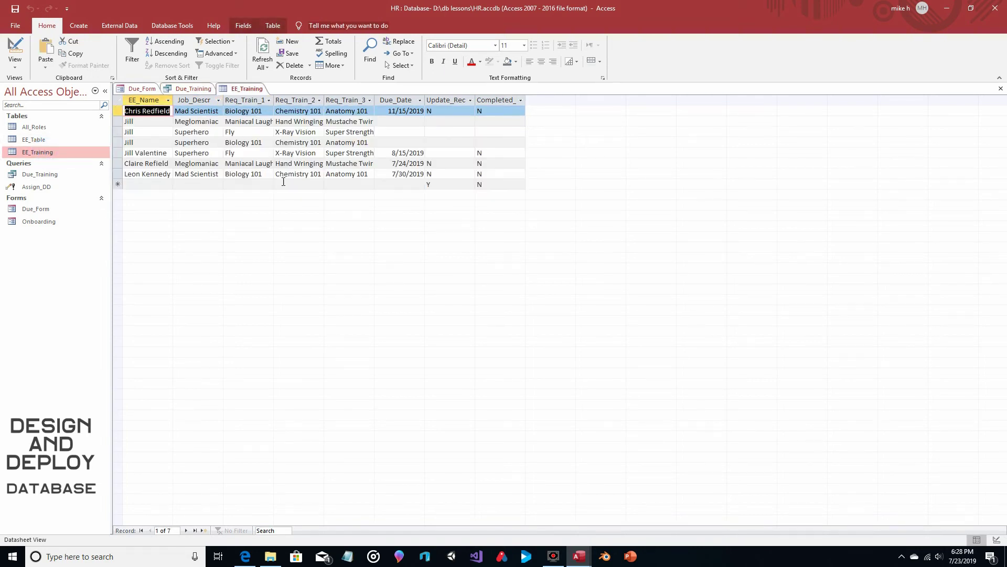
{"action": "double_click", "coordinate": [403, 152]}
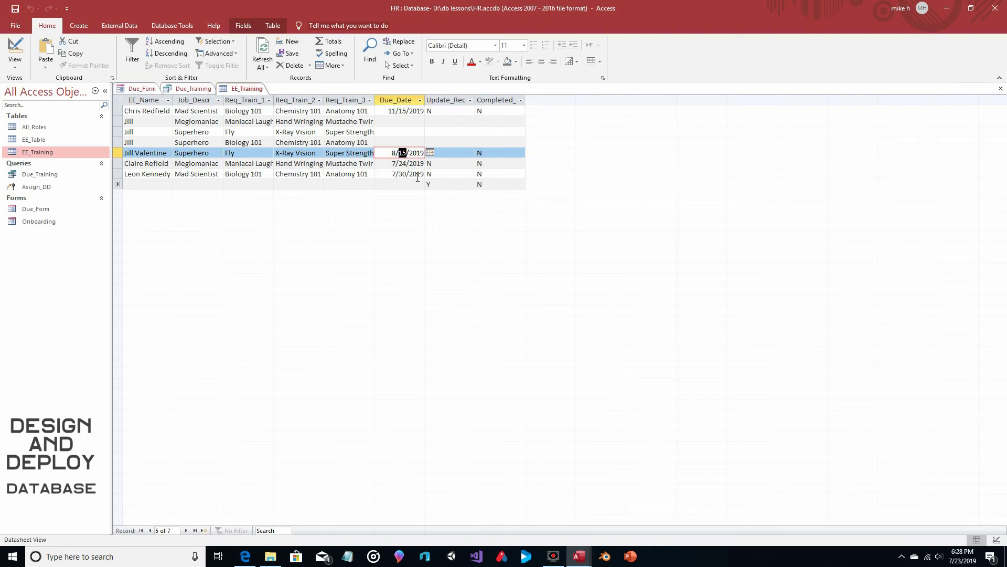
{"action": "type", "text": "7"}
Step: Close the table and the query results, and choose 14 in Due_Form's combo box to run Due_Training
{"action": "left_click", "coordinate": [1000, 89]}
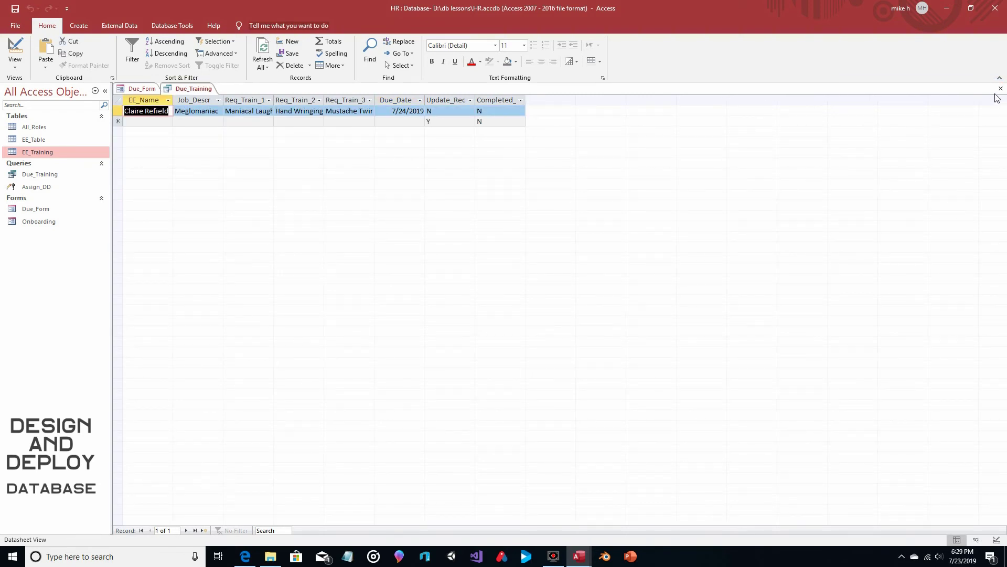
{"action": "left_click", "coordinate": [1000, 89]}
{"action": "left_click", "coordinate": [309, 178]}
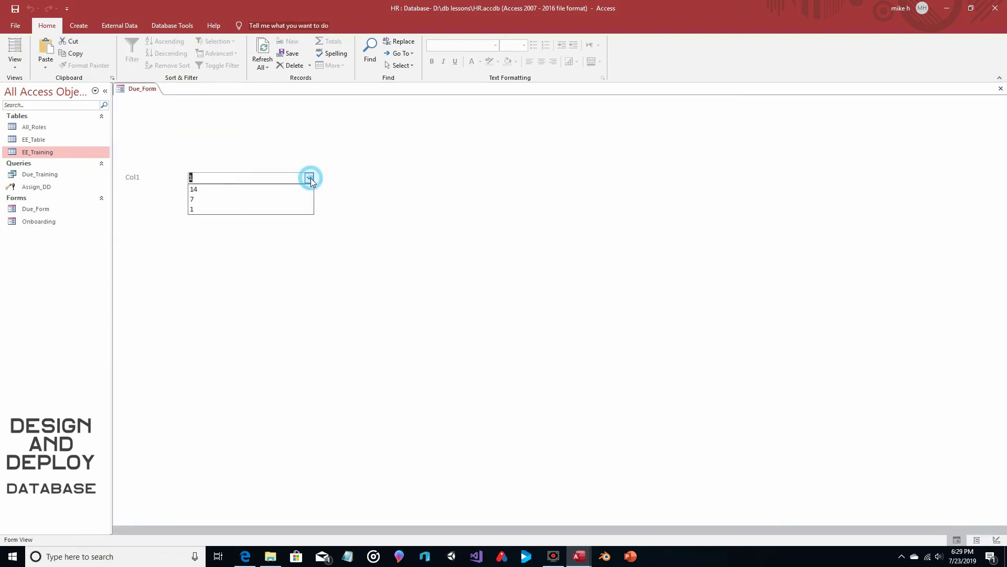
{"action": "left_click", "coordinate": [286, 190]}
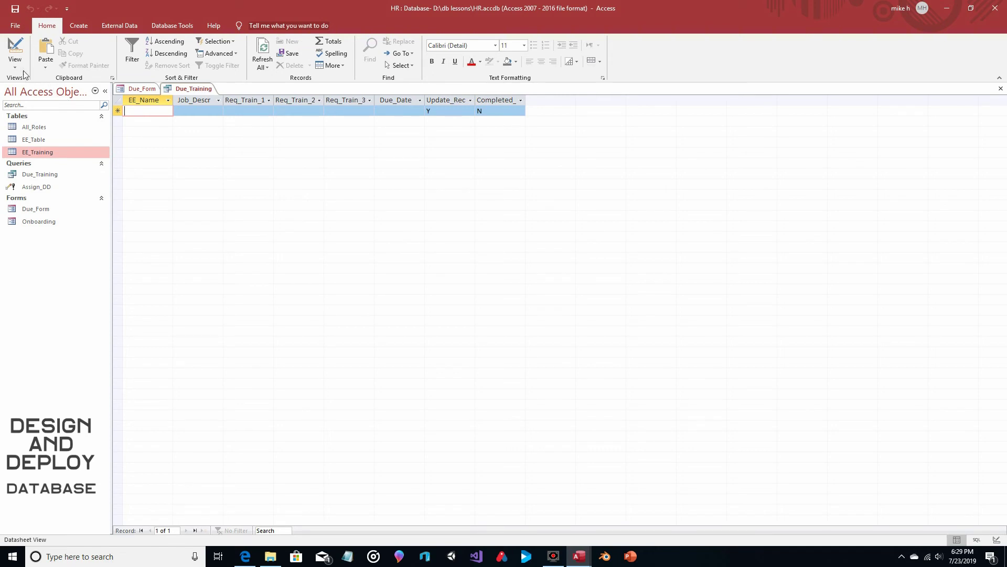
Step: Reopen the EE_Training table and set the fifth record's Due_Date to 8/6/2019
{"action": "left_click", "coordinate": [30, 155]}
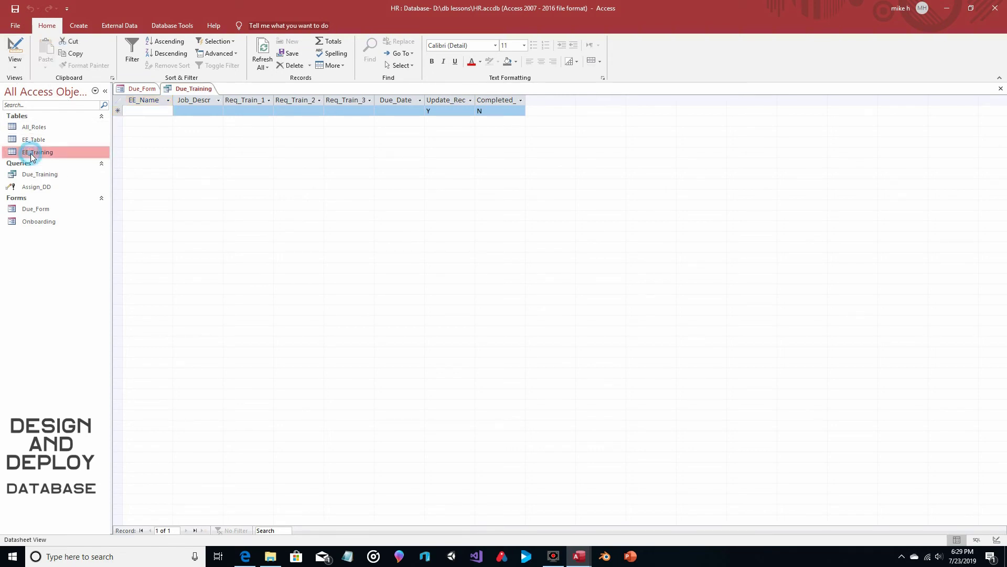
{"action": "double_click", "coordinate": [30, 154]}
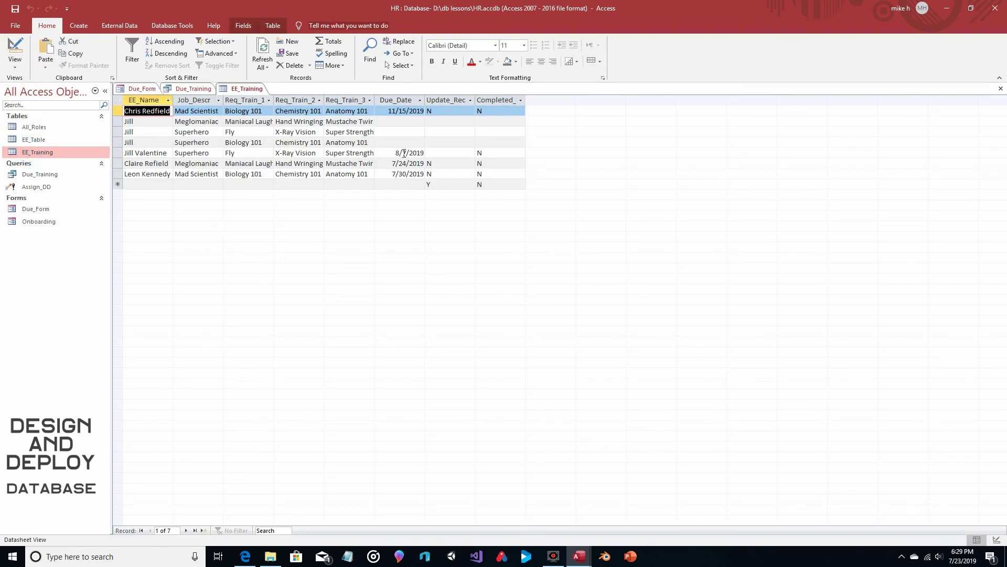
{"action": "double_click", "coordinate": [403, 152]}
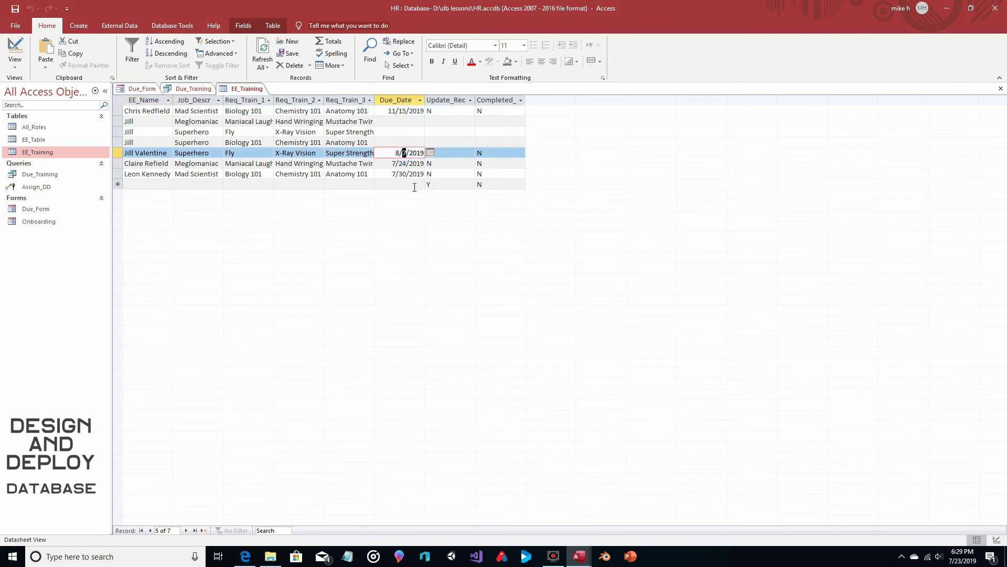
{"action": "type", "text": "6"}
{"action": "left_click", "coordinate": [582, 151]}
Step: Return to Due_Form with the table and query closed, and rerun Due_Training for the 14-day option
{"action": "left_click", "coordinate": [1000, 89]}
{"action": "left_click", "coordinate": [1000, 89]}
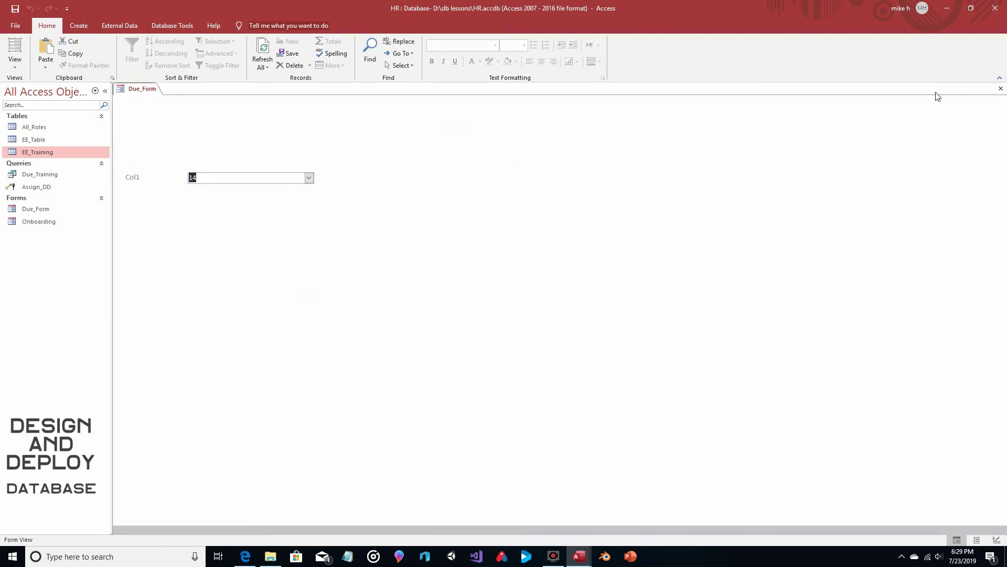
{"action": "left_click", "coordinate": [310, 177]}
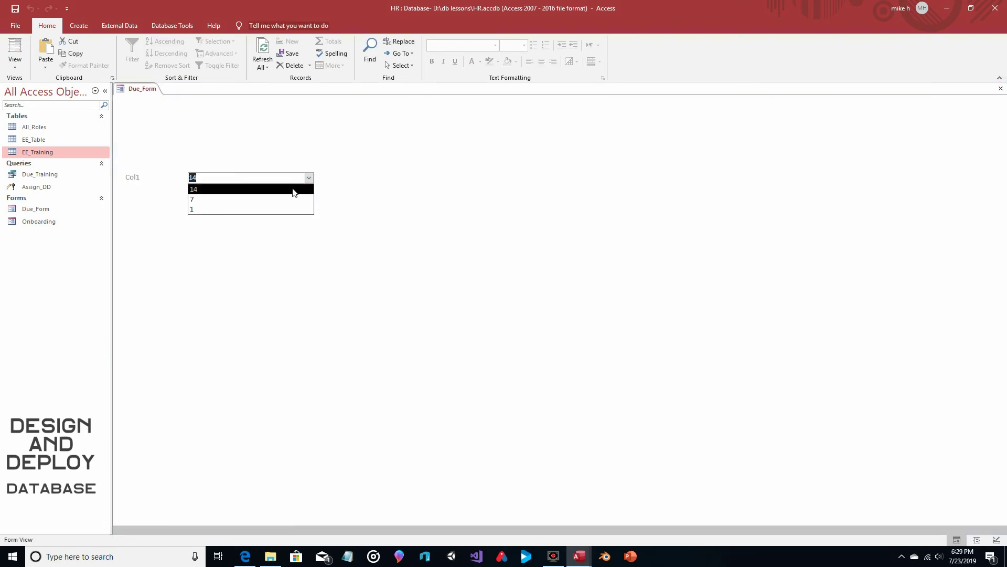
{"action": "left_click", "coordinate": [292, 189]}
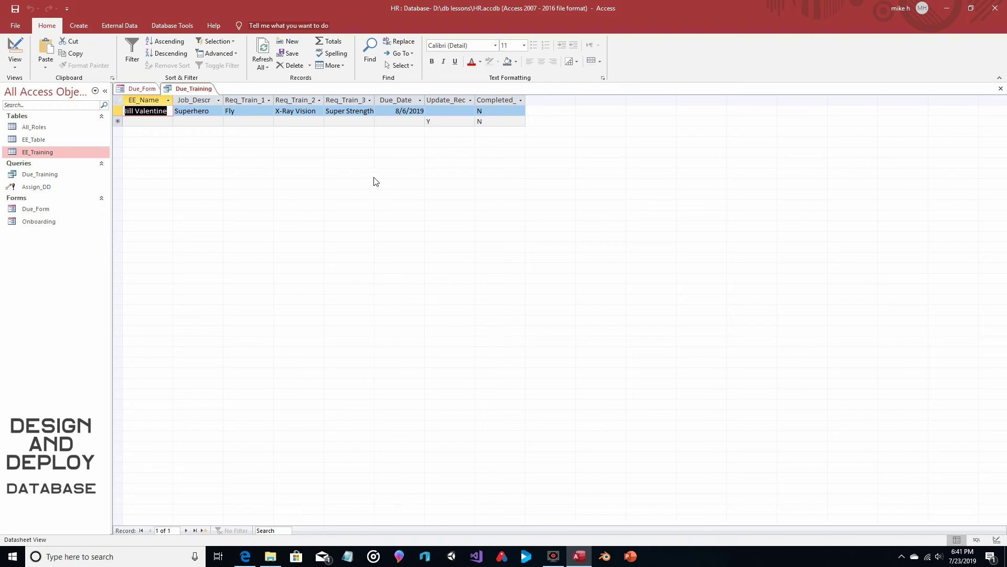
Step: In Due_Form's Design view, append ;-1 to the combo box's Row Source and save the form
{"action": "left_click", "coordinate": [55, 209]}
{"action": "double_click", "coordinate": [54, 208]}
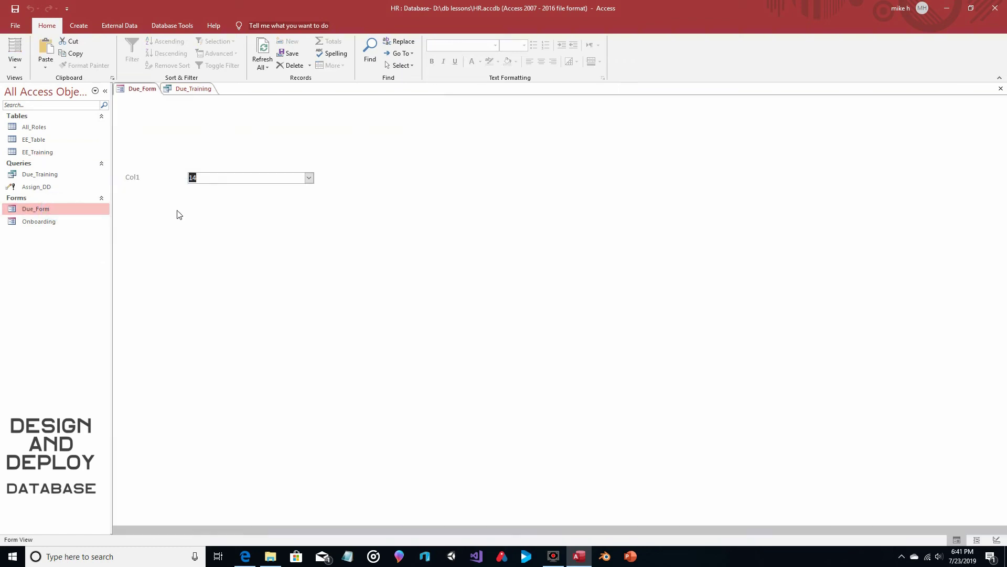
{"action": "left_click", "coordinate": [15, 63]}
{"action": "left_click", "coordinate": [19, 127]}
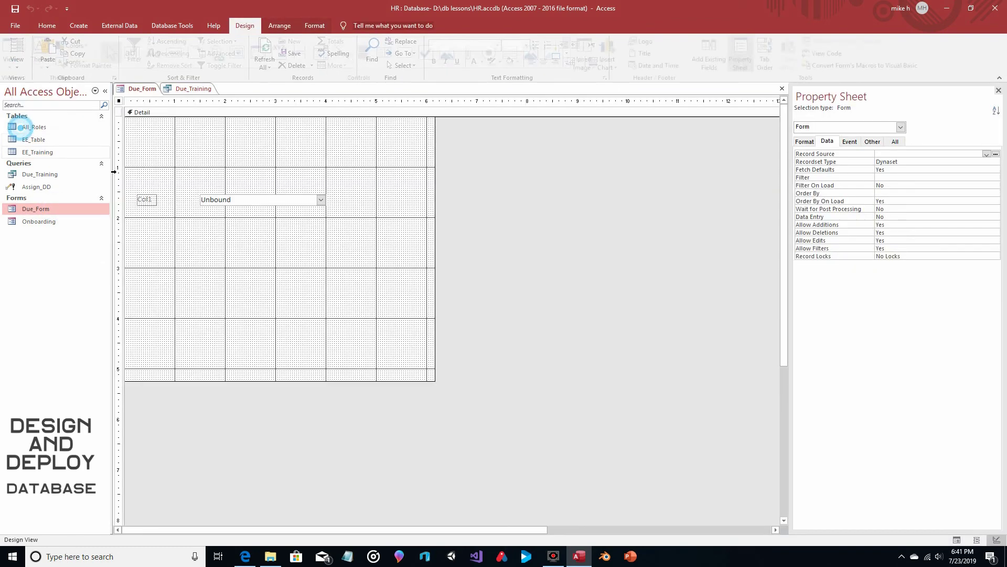
{"action": "left_click", "coordinate": [265, 199]}
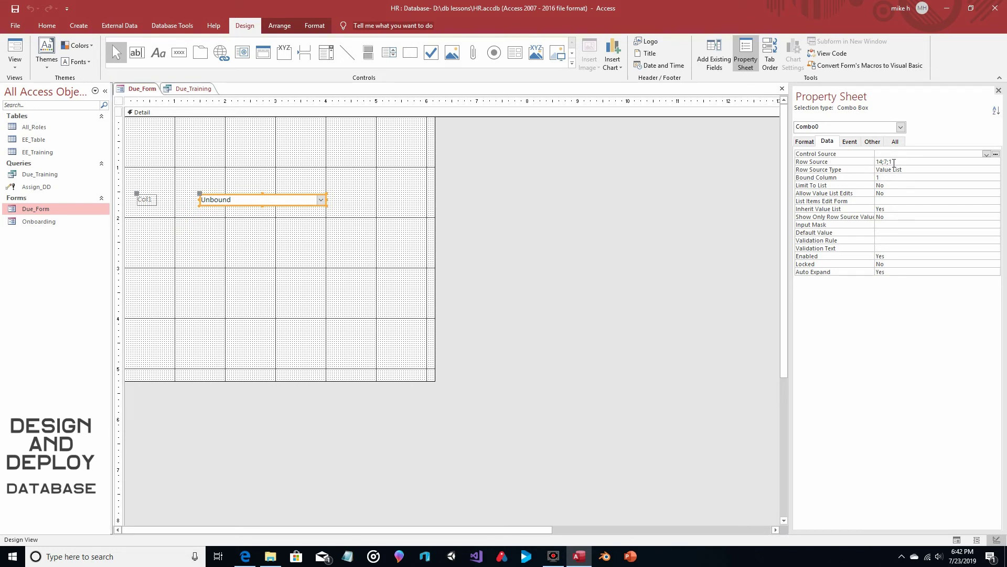
{"action": "left_click", "coordinate": [907, 164]}
{"action": "type", "text": ";-1"}
{"action": "left_click", "coordinate": [14, 8]}
Step: Open the EE_Training table, set the first record's Due_Date to 7/22/2019, and close the table
{"action": "double_click", "coordinate": [47, 152]}
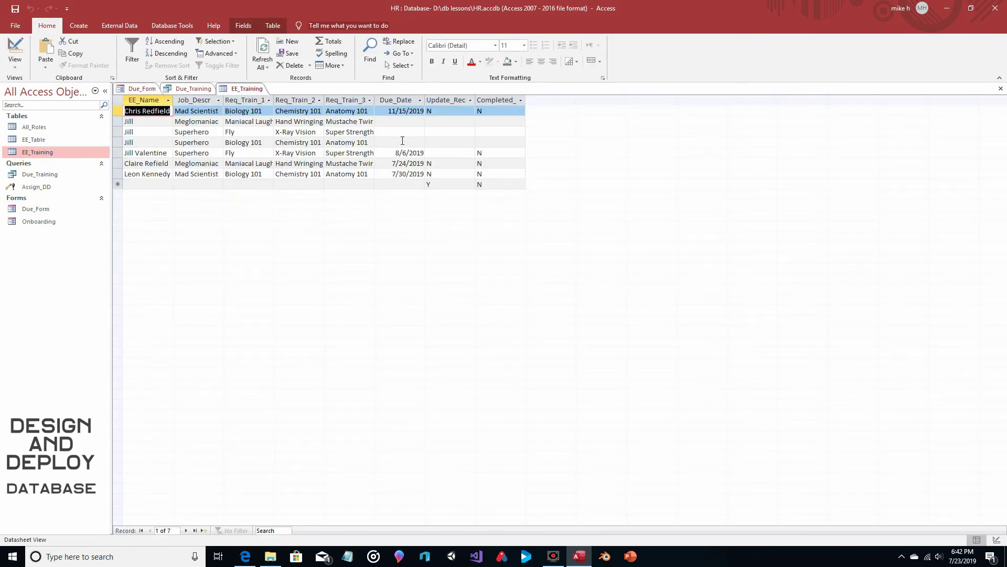
{"action": "left_click", "coordinate": [389, 111]}
{"action": "left_click", "coordinate": [391, 111]}
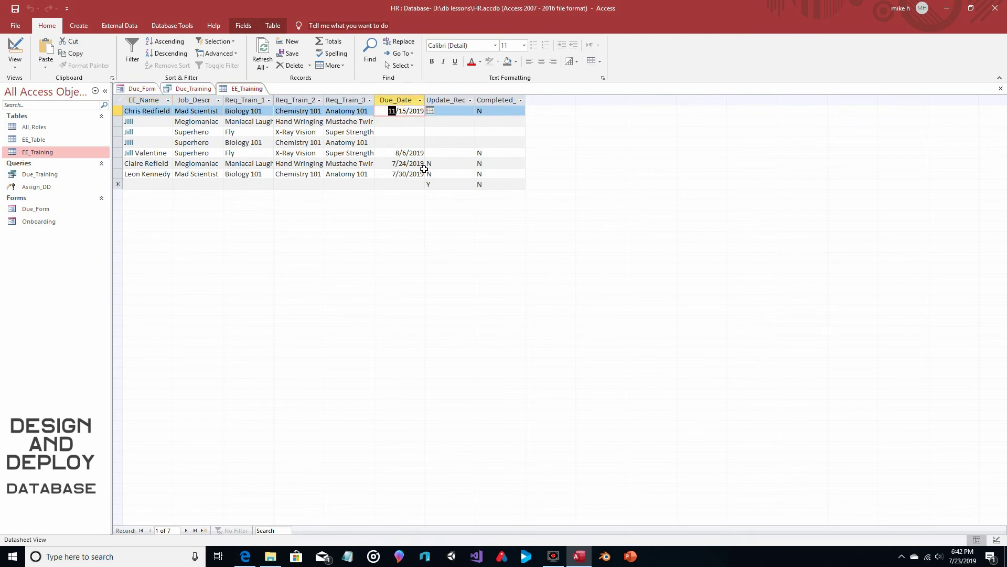
{"action": "type", "text": "07"}
{"action": "type", "text": "22"}
{"action": "left_click", "coordinate": [513, 110]}
{"action": "left_click", "coordinate": [608, 152]}
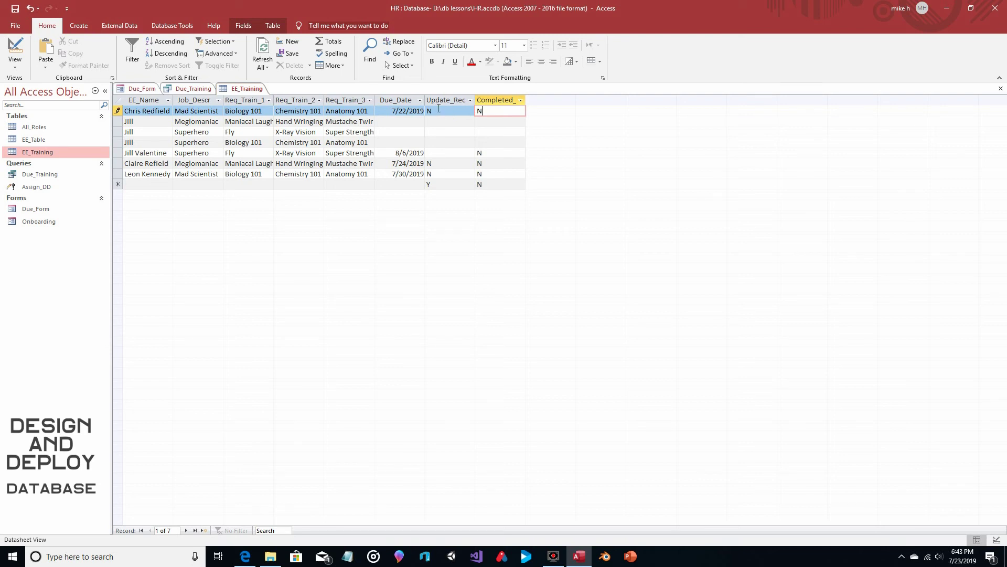
{"action": "left_click", "coordinate": [999, 89]}
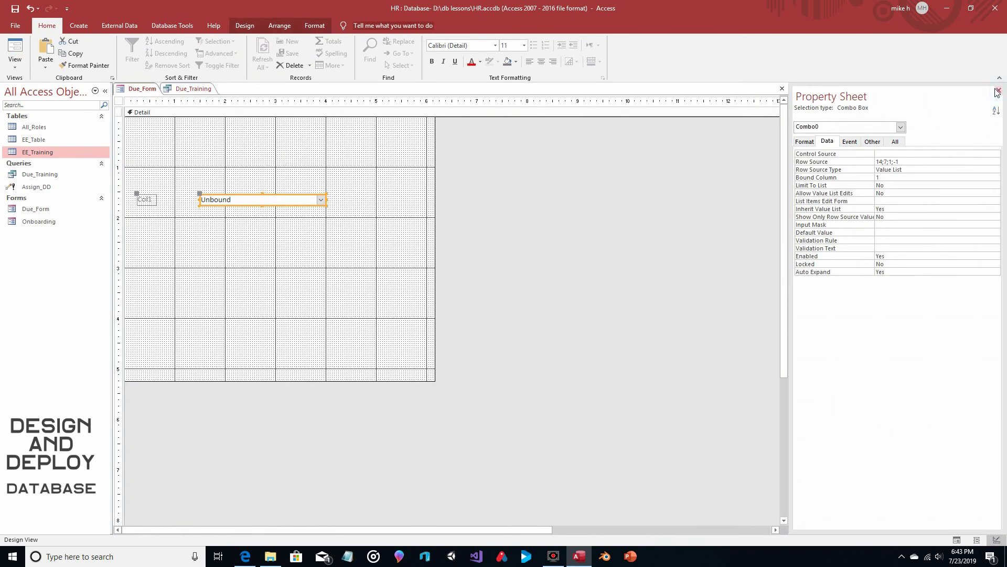
Step: Show Due_Form in Form view, choose -1 in the combo box, and inspect the Due_Training query in Design view
{"action": "left_click", "coordinate": [15, 47]}
{"action": "left_click", "coordinate": [309, 178]}
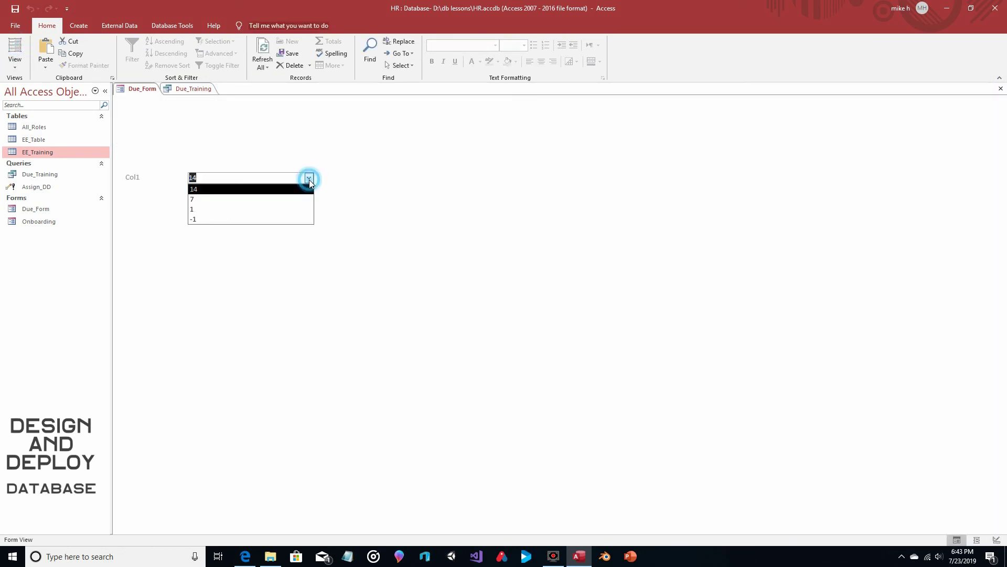
{"action": "left_click", "coordinate": [277, 219]}
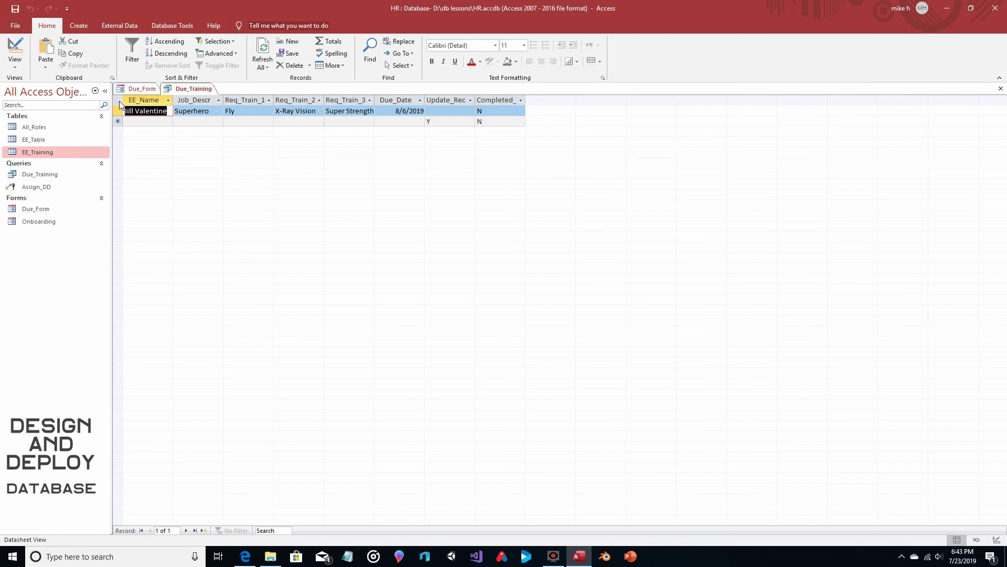
{"action": "left_click", "coordinate": [14, 62]}
{"action": "left_click", "coordinate": [18, 133]}
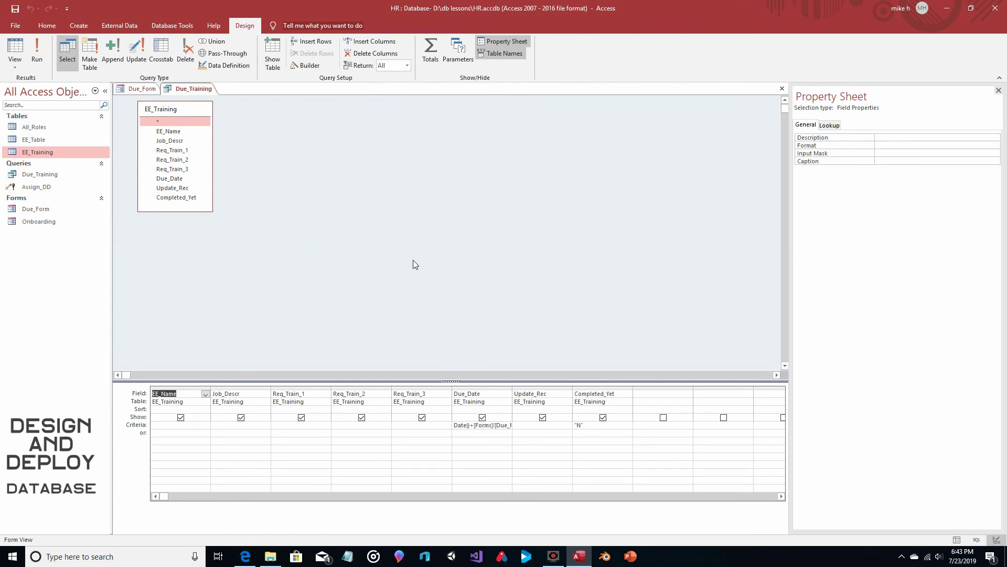
Step: Close the query and Due_Form, reopen the form, and choose -1 to run Due_Training afresh
{"action": "left_click", "coordinate": [782, 88]}
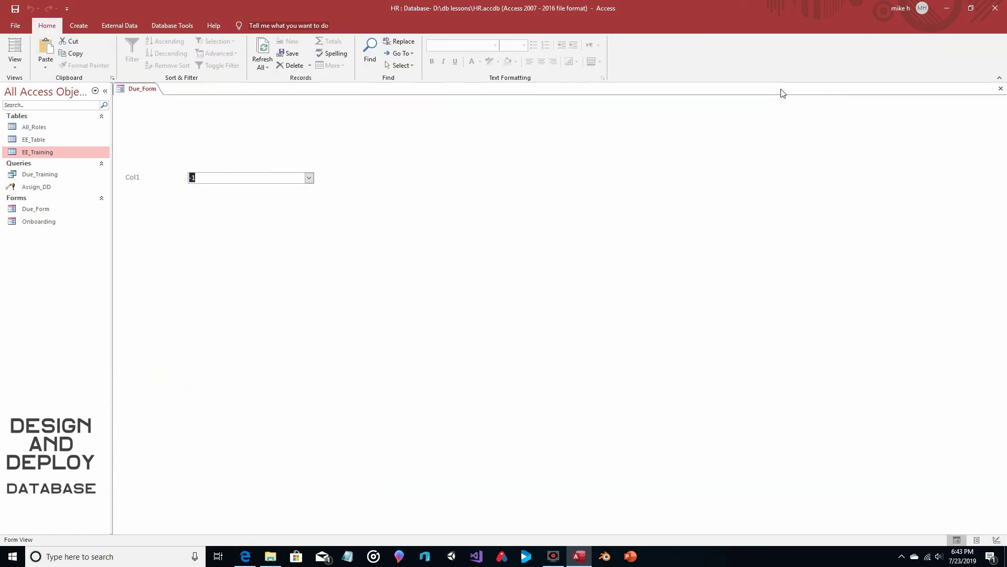
{"action": "left_click", "coordinate": [1001, 89]}
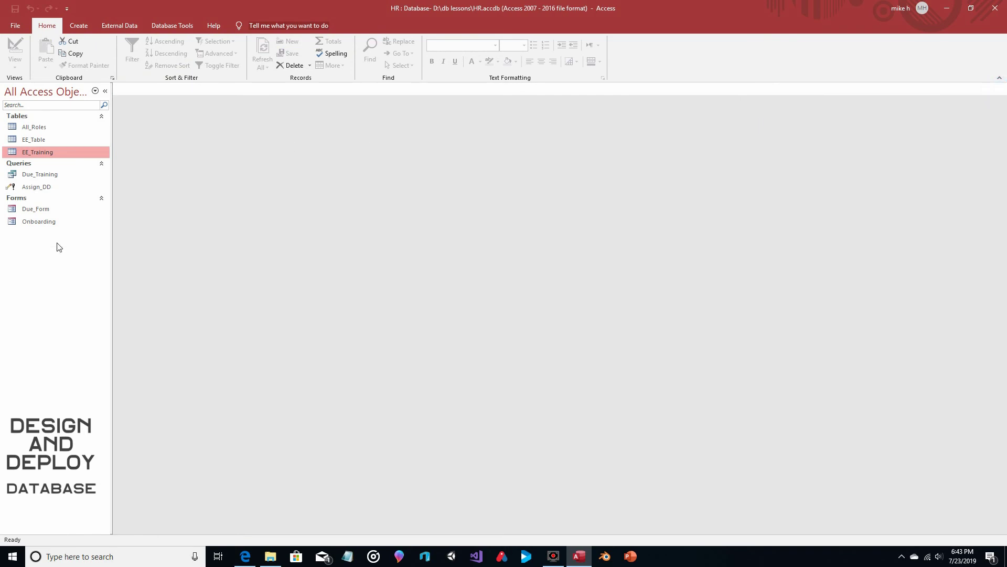
{"action": "double_click", "coordinate": [46, 209]}
{"action": "left_click", "coordinate": [308, 177]}
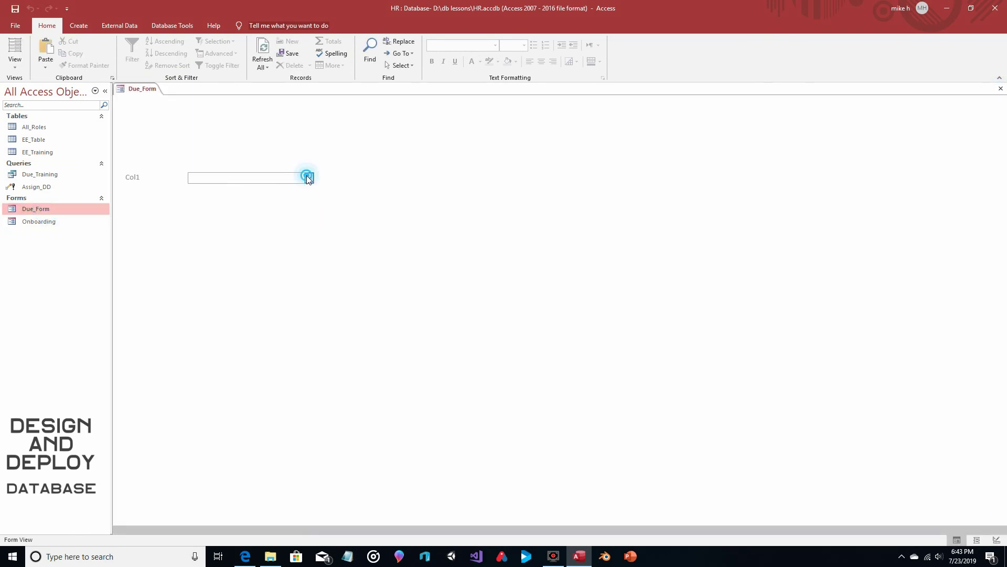
{"action": "left_click", "coordinate": [250, 221]}
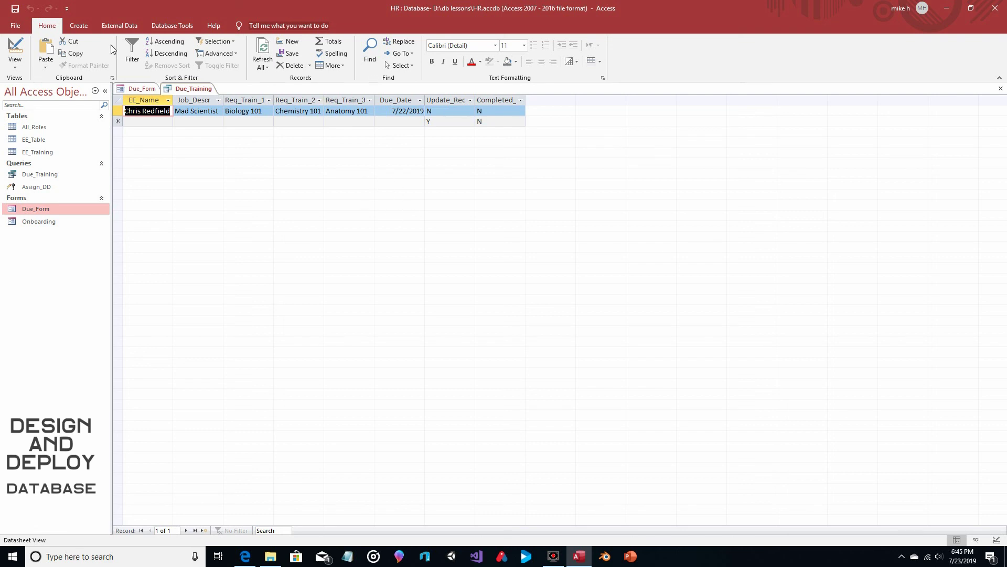
Step: Close the query results, reopen the EE_Training table, and set the first record's Completed_Yet value to Y
{"action": "left_click", "coordinate": [1000, 91]}
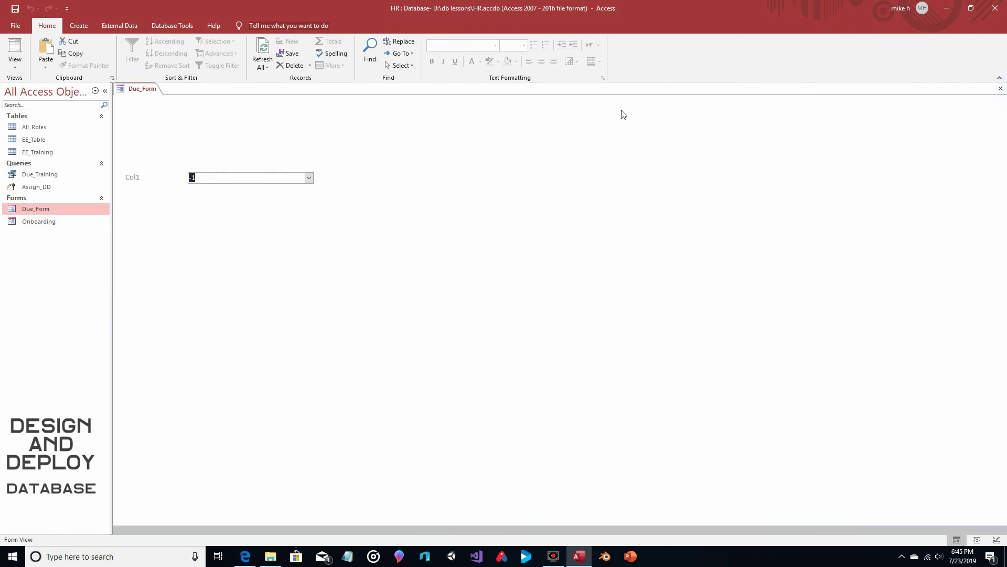
{"action": "double_click", "coordinate": [52, 152]}
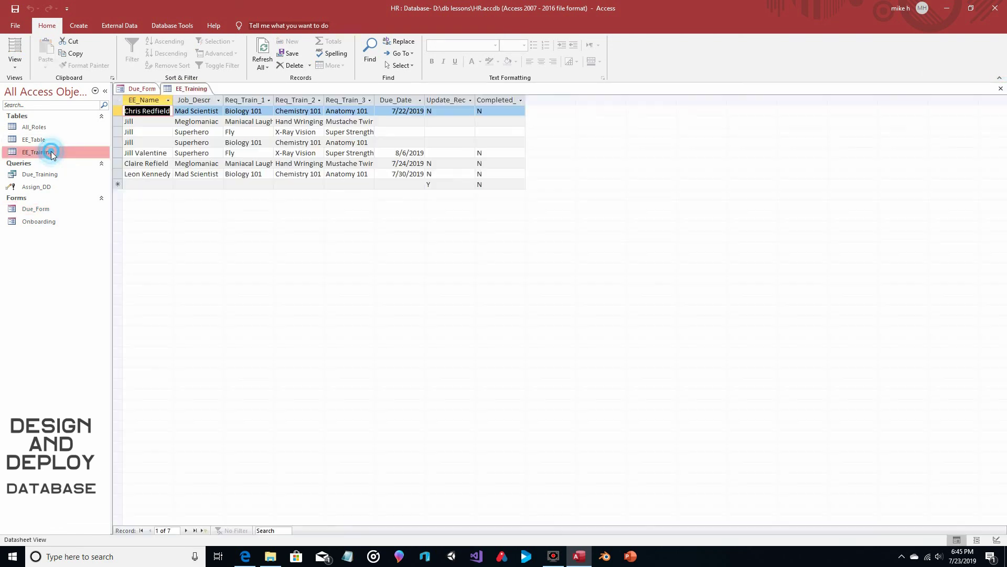
{"action": "left_click", "coordinate": [489, 110]}
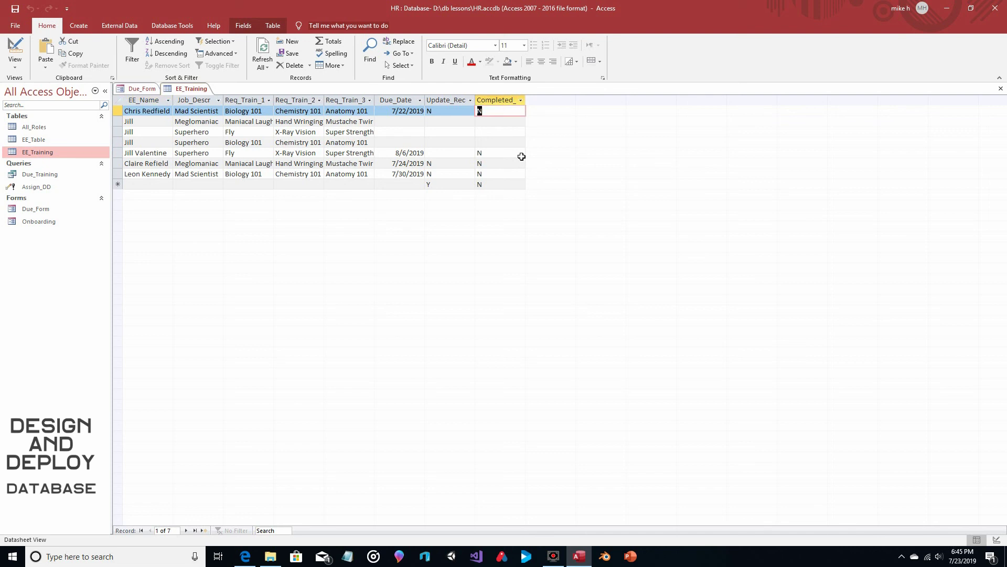
{"action": "type", "text": "Y"}
Step: Close the EE_Training table and rerun Due_Training from Due_Form with the -1 option
{"action": "left_click", "coordinate": [1000, 90]}
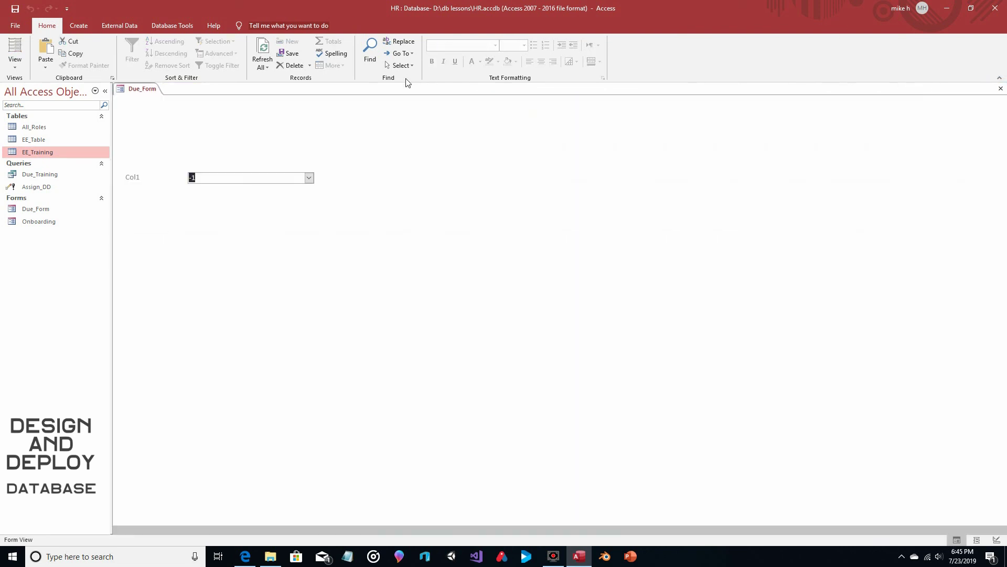
{"action": "left_click", "coordinate": [310, 179]}
{"action": "left_click", "coordinate": [261, 217]}
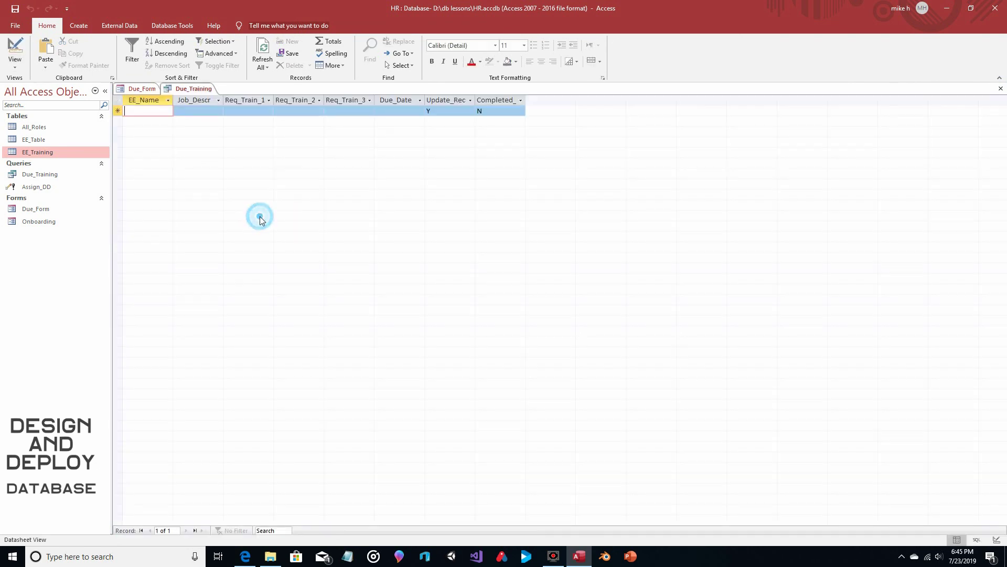